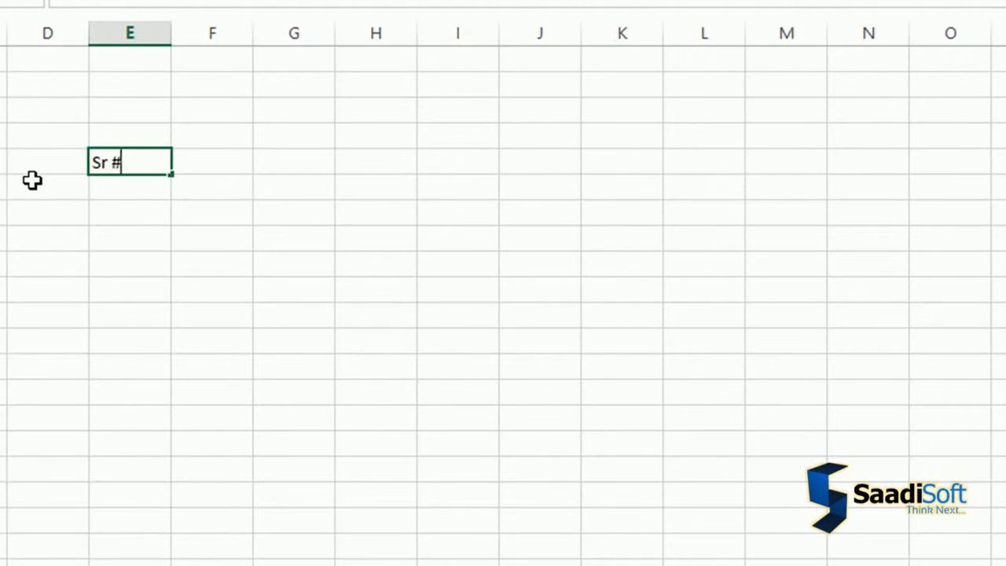
Step: Add the headings Name and Subjec1 beside Sr #, and extend the subject series across to Subjec4 in column J
key(Right)
key(Right)
key(Left)
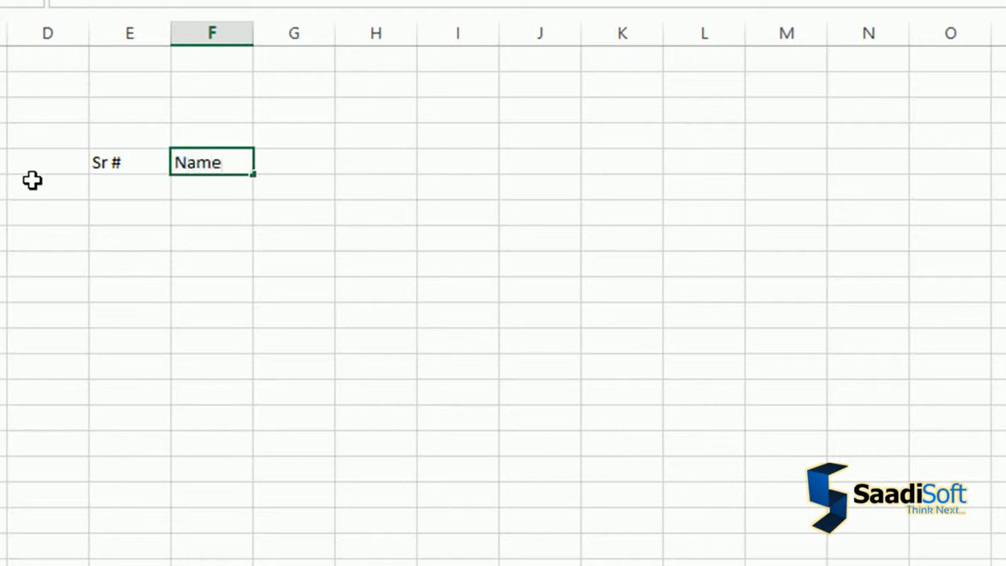
text(Name)
key(Tab)
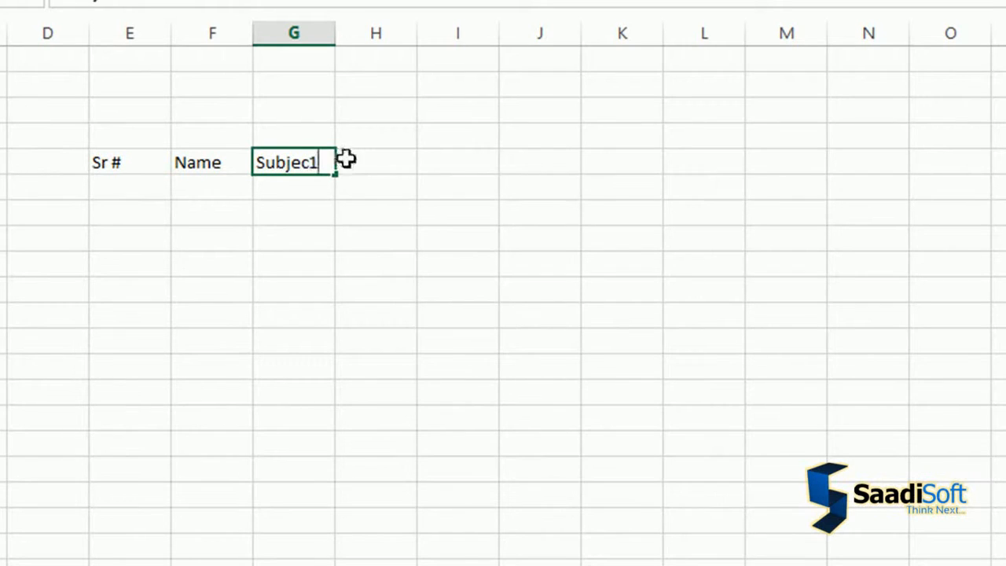
drag(337, 174, 559, 180)
Step: Number the six rows under Sr # from 1 to 6 by filling a series down from 1
click(127, 187)
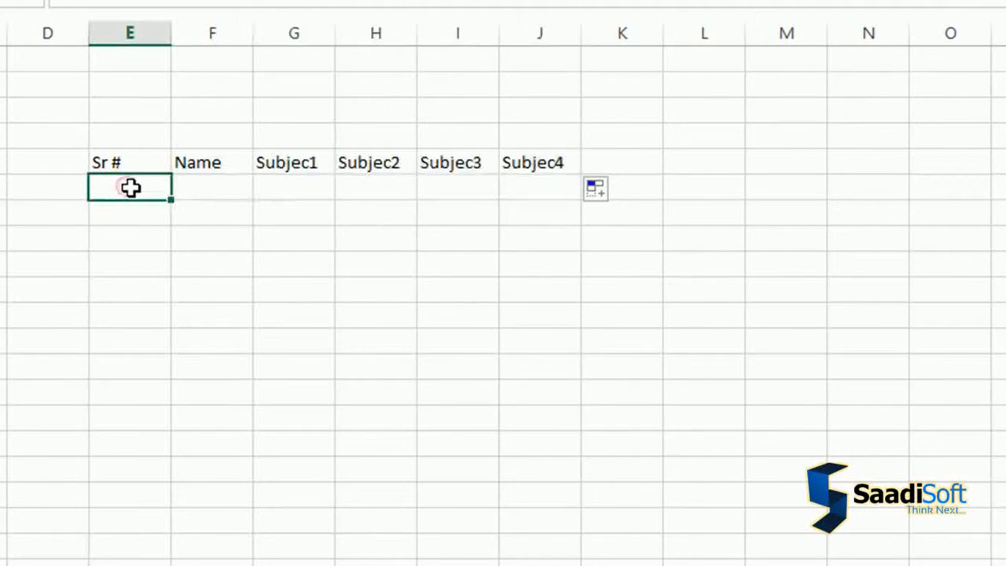
text(1)
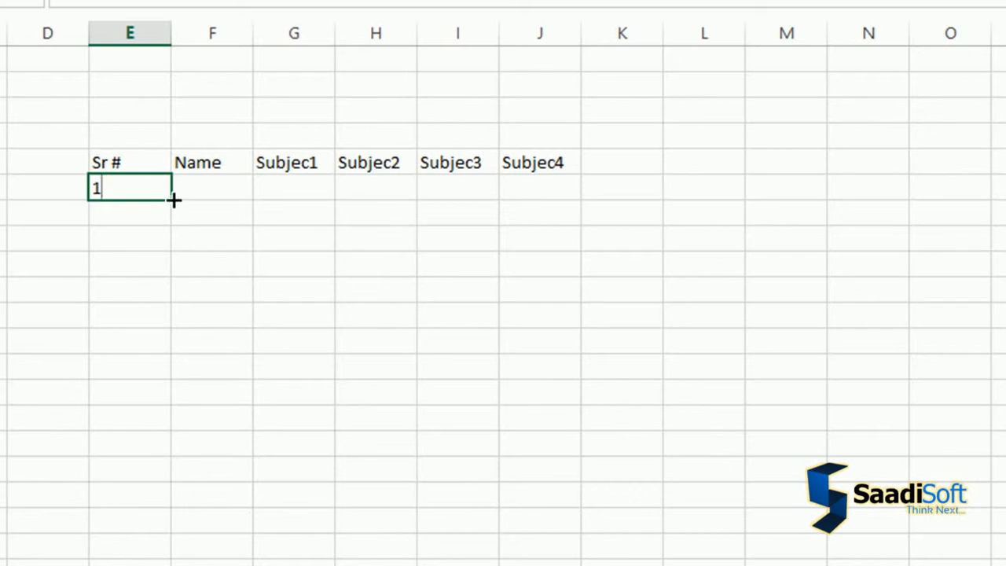
drag(173, 199, 166, 323)
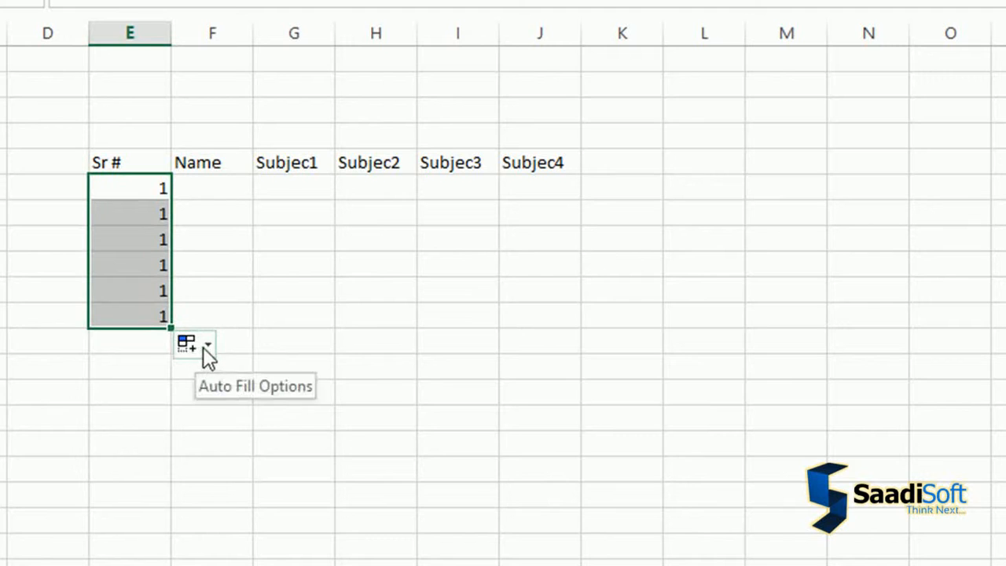
click(204, 346)
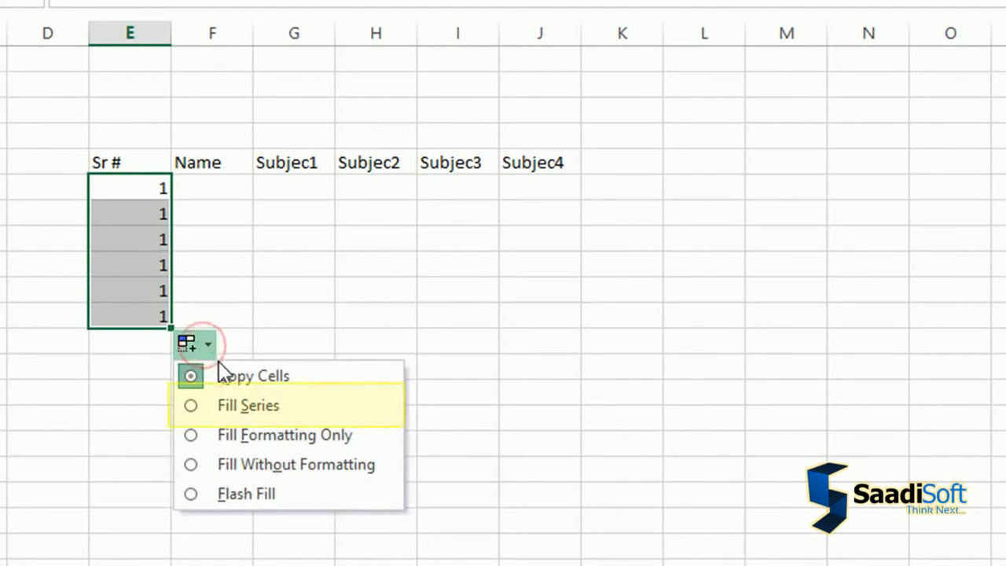
click(317, 406)
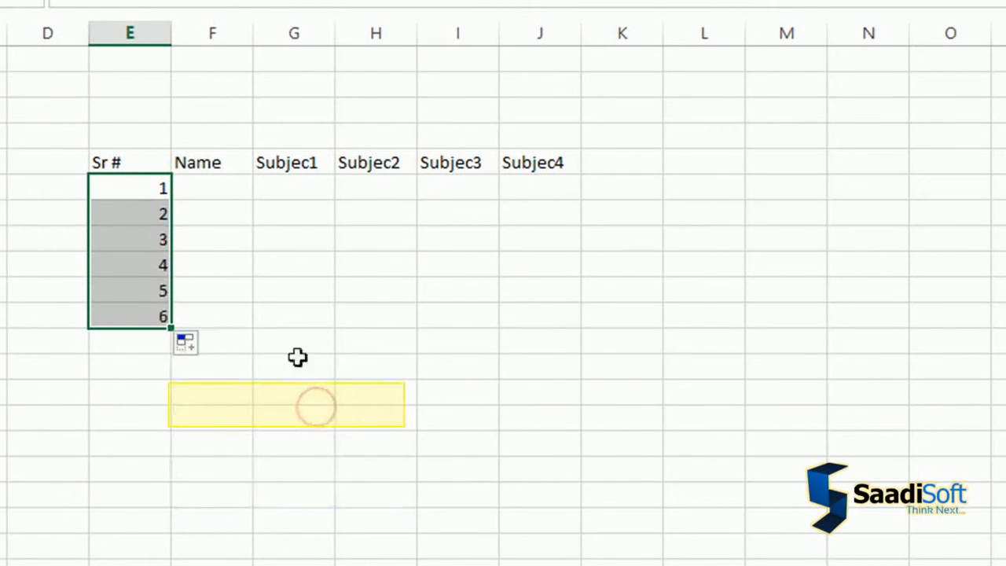
Step: Fill the Name column with a first name for each of the six numbered rows
click(217, 186)
text(ali)
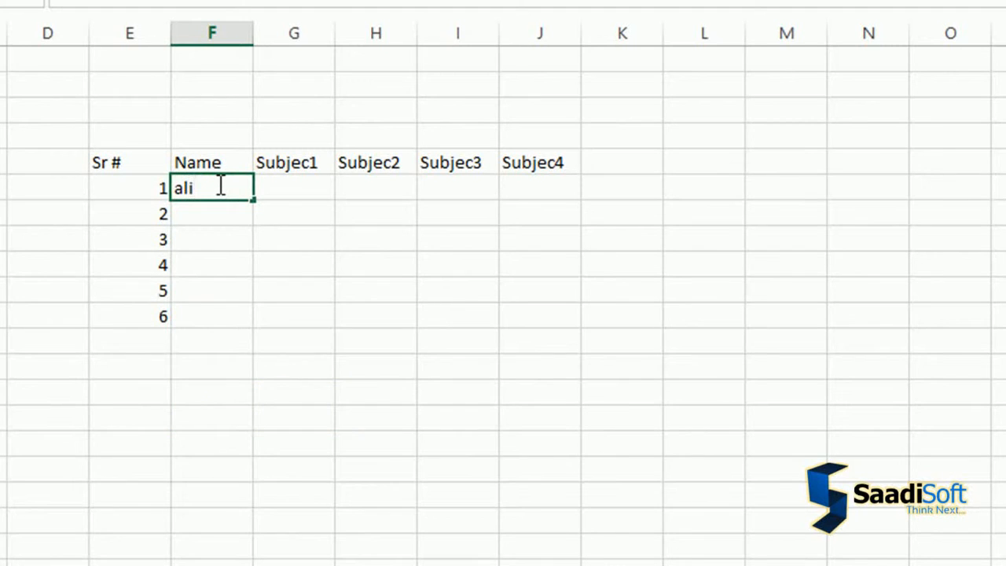
key(Return)
text(ahmad)
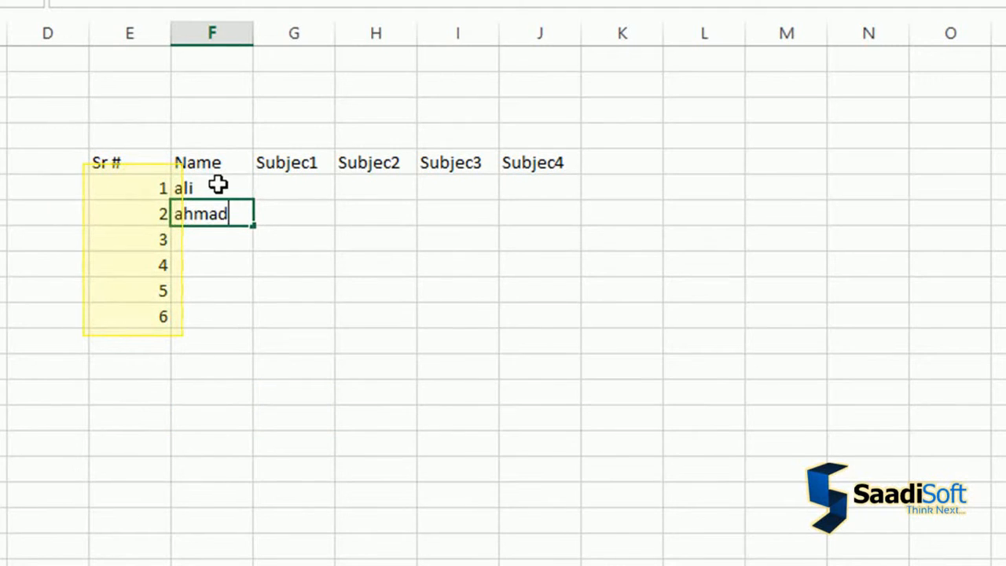
key(Return)
text(sajid)
key(Return)
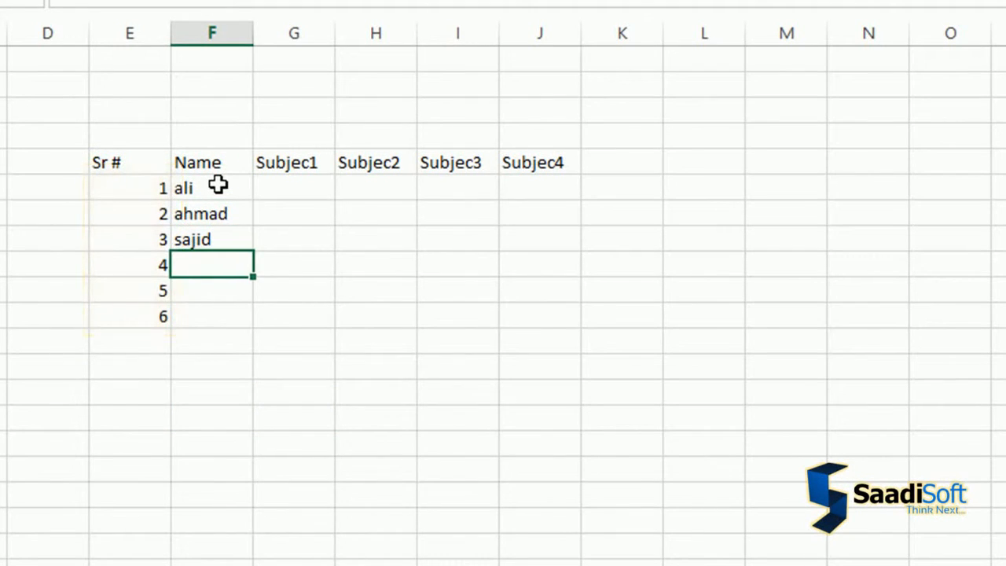
key(Return)
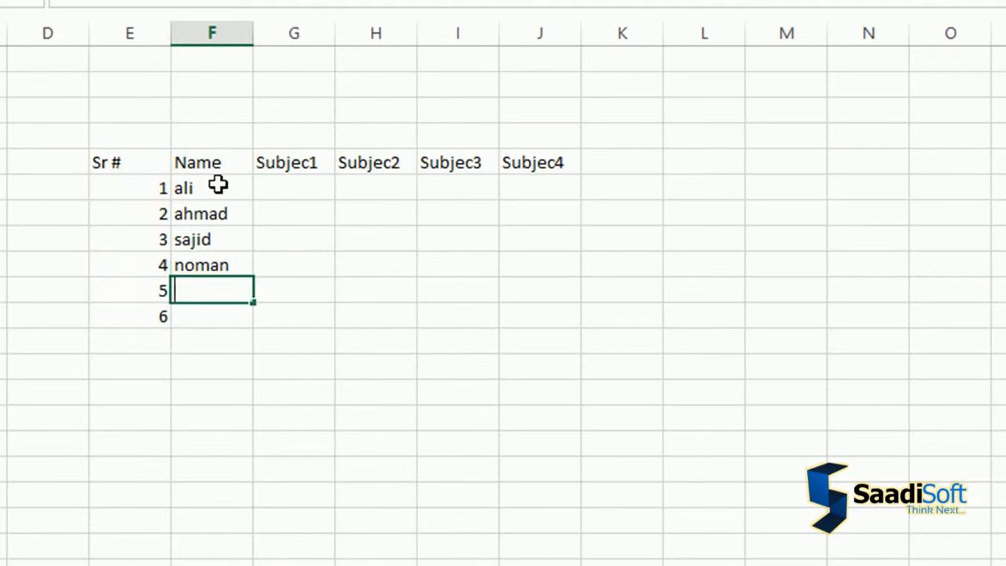
key(Return)
text(saad)
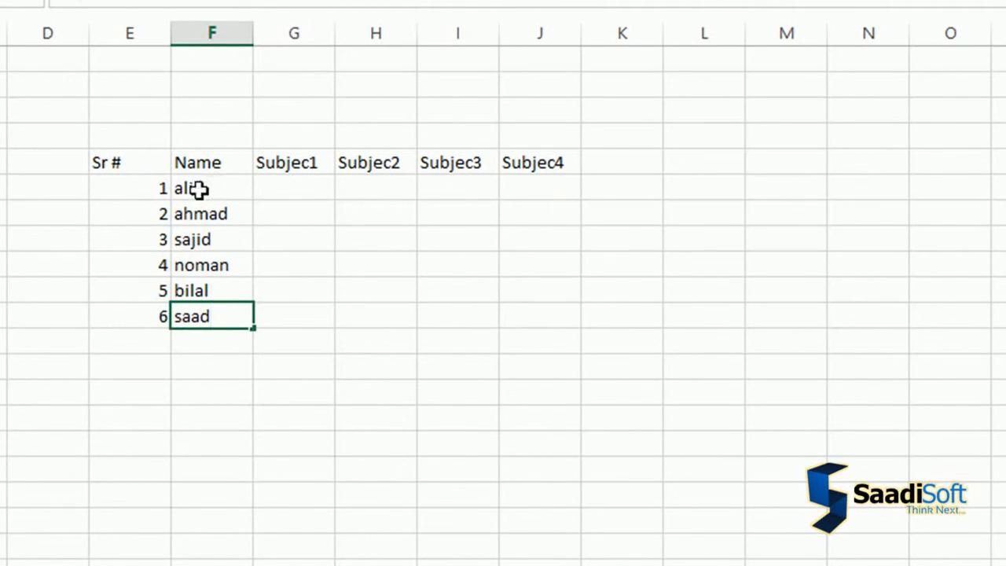
Step: Enter the Subjec1 marks 23, 45, 44, 34, 36 and 44 for rows 1 to 6 of the table
click(200, 189)
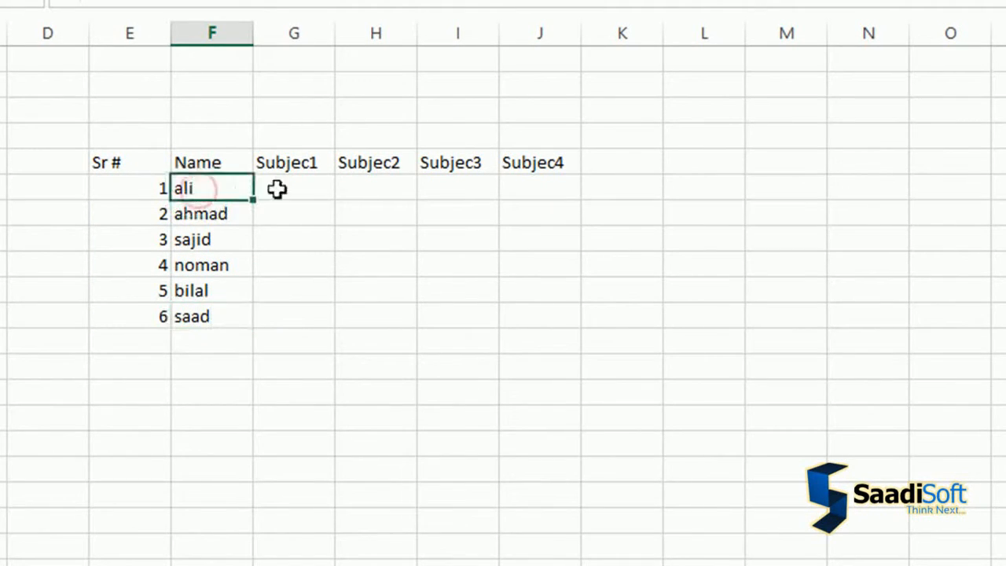
click(303, 194)
text(23)
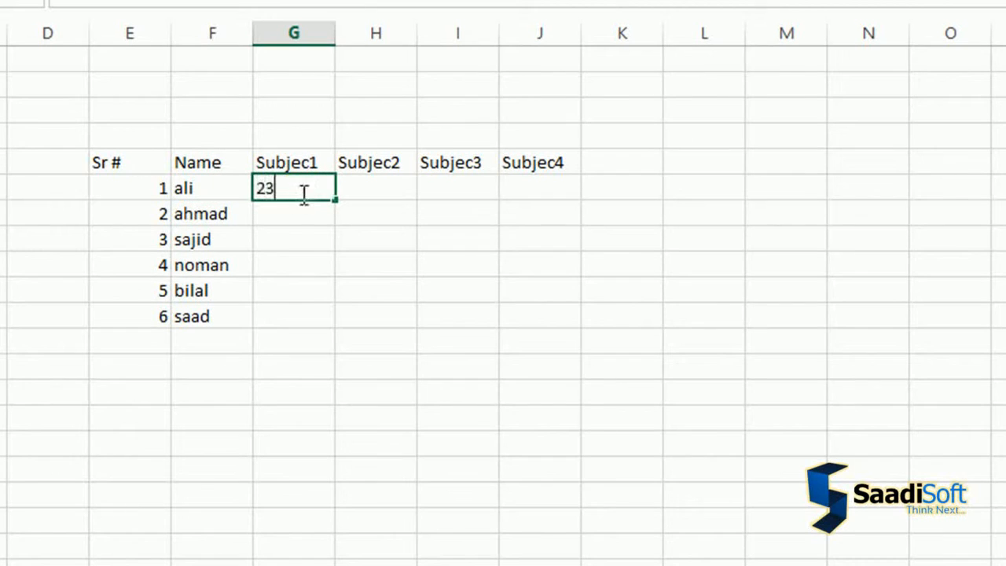
key(Return)
text(45)
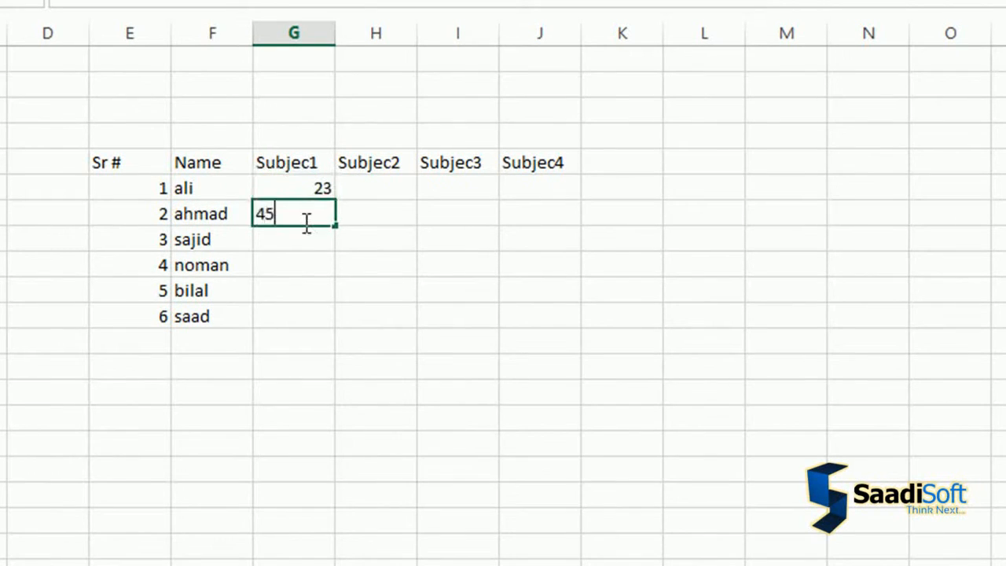
key(Return)
text(44)
key(Return)
text(34)
key(Return)
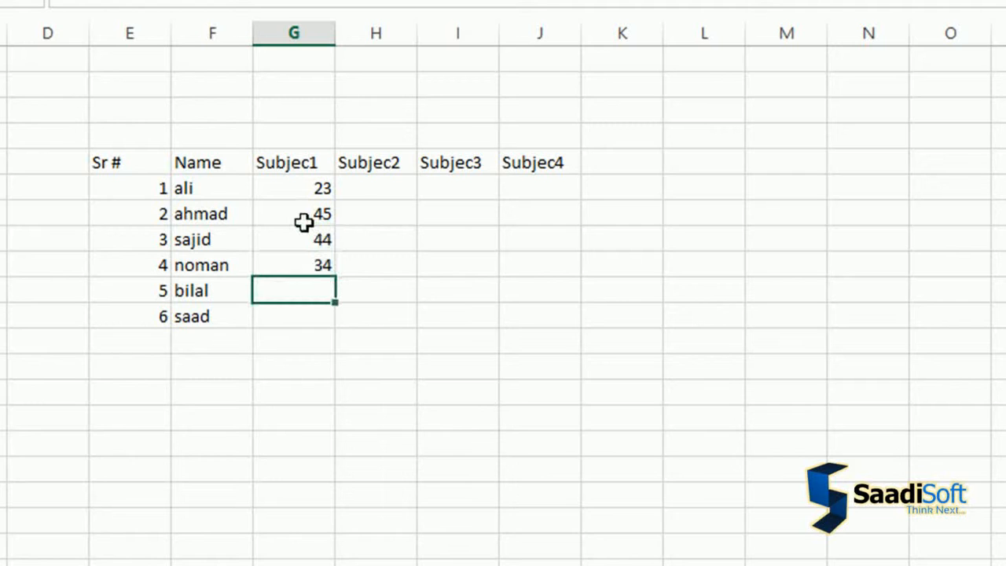
key(Return)
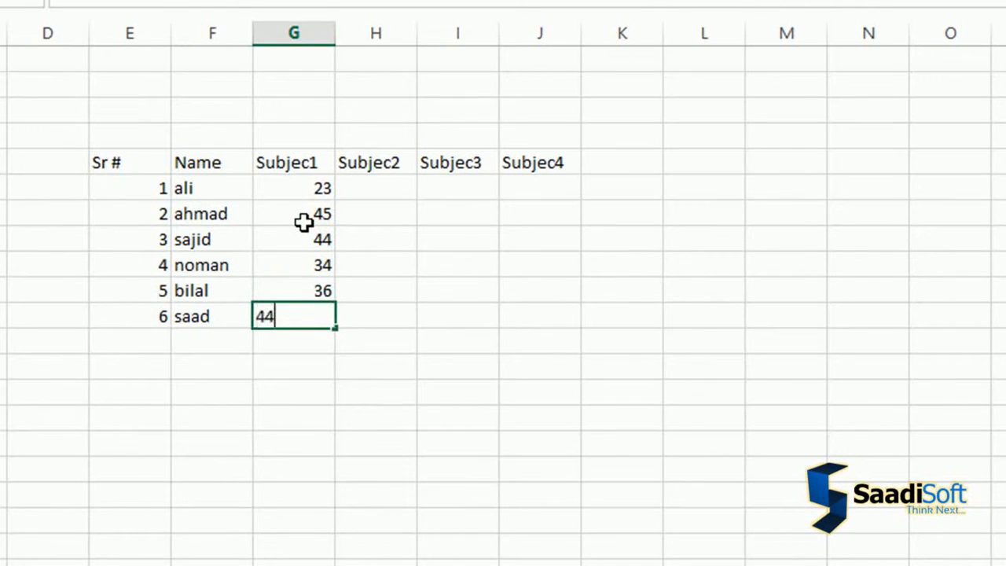
key(Return)
Step: Try to fill the first Subjec1 mark down the rest of the column, and undo the fill
key(Up)
key(Up)
key(Up)
key(Up)
key(Up)
key(Up)
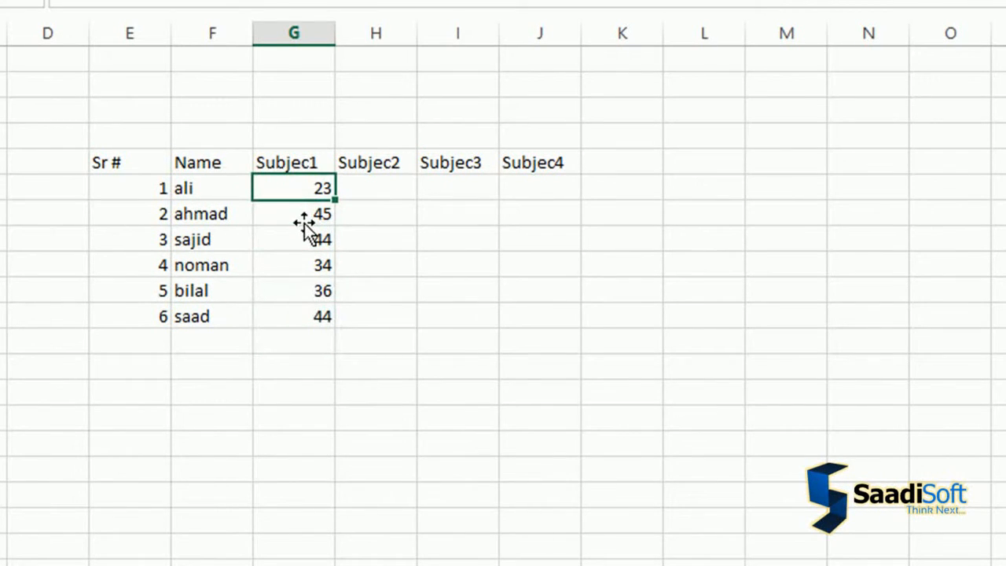
drag(335, 200, 328, 325)
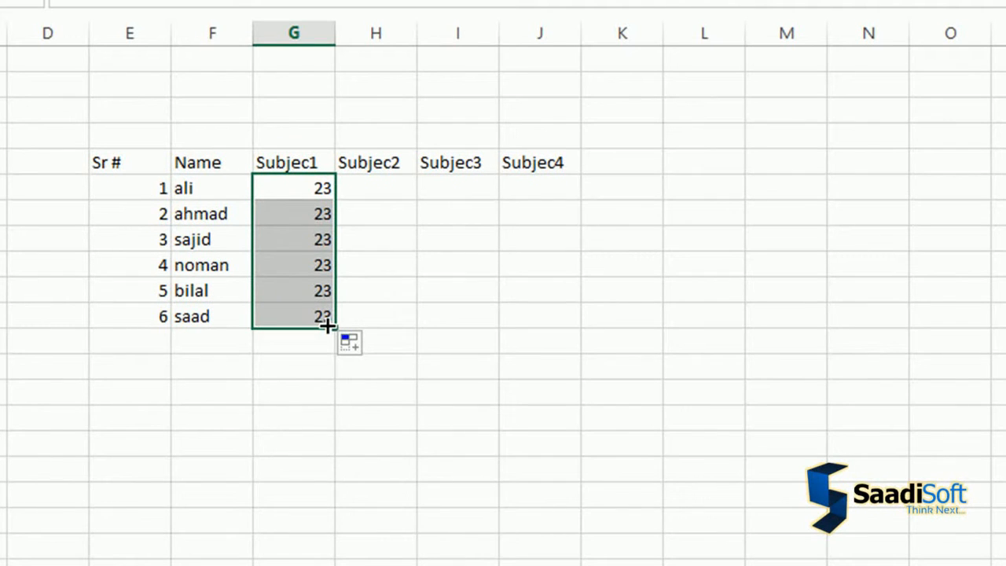
key(ctrl+z)
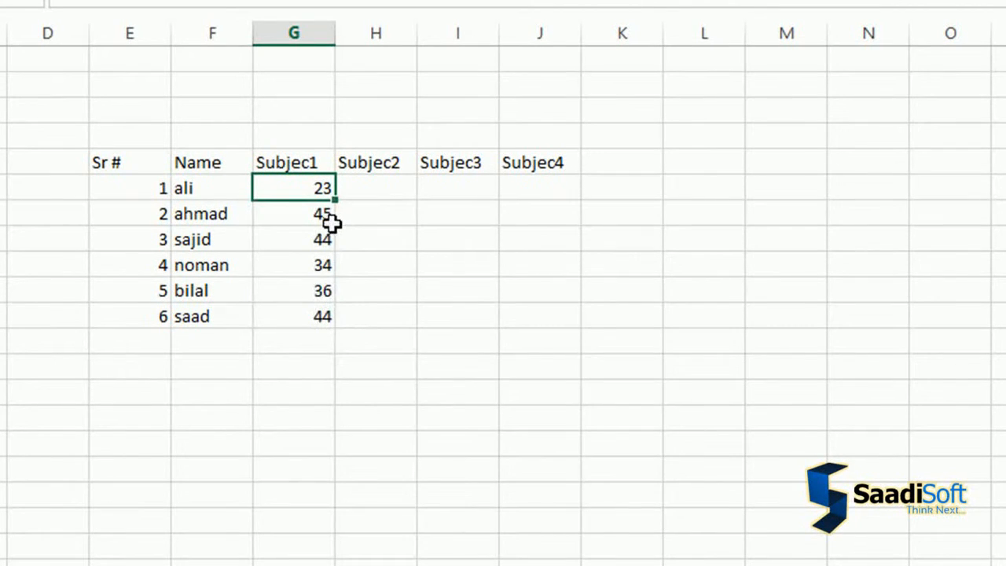
key(shift+Down)
key(shift+Down)
key(shift+Down)
key(shift+Down)
key(shift+Down)
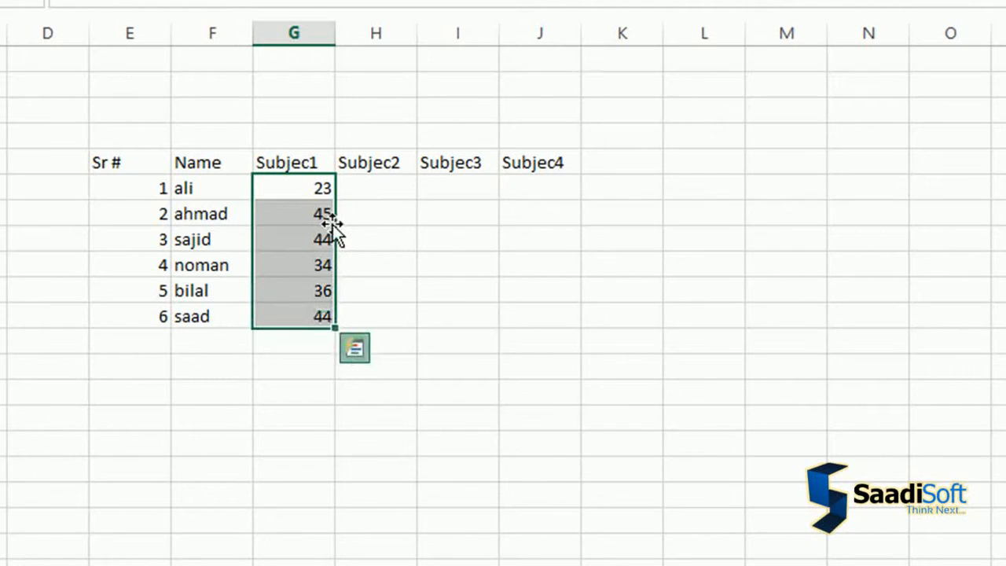
key(ctrl+q)
click(374, 189)
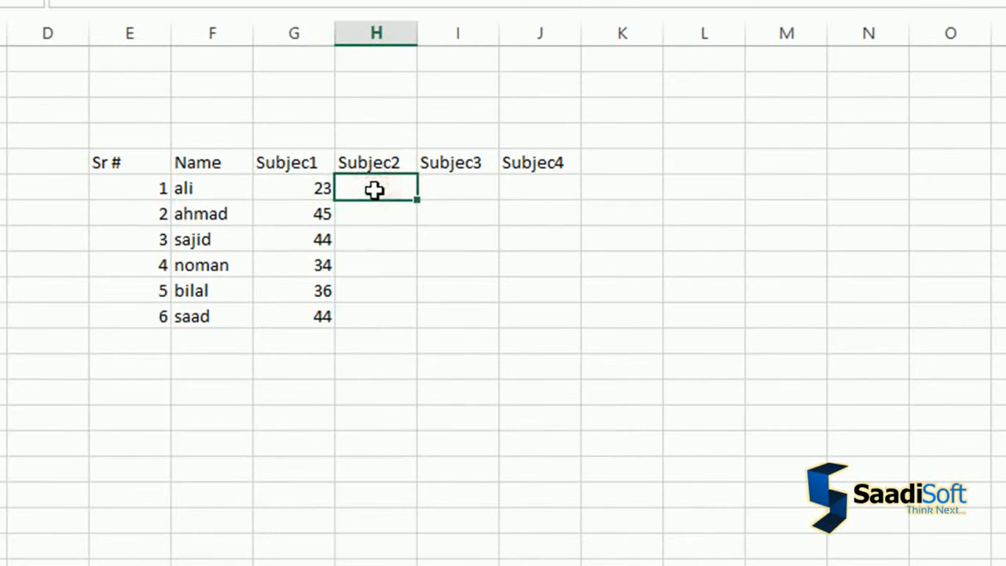
Step: Copy the six Subjec1 marks into the Subjec2, Subjec3 and Subjec4 columns
drag(323, 195, 310, 327)
key(ctrl+c)
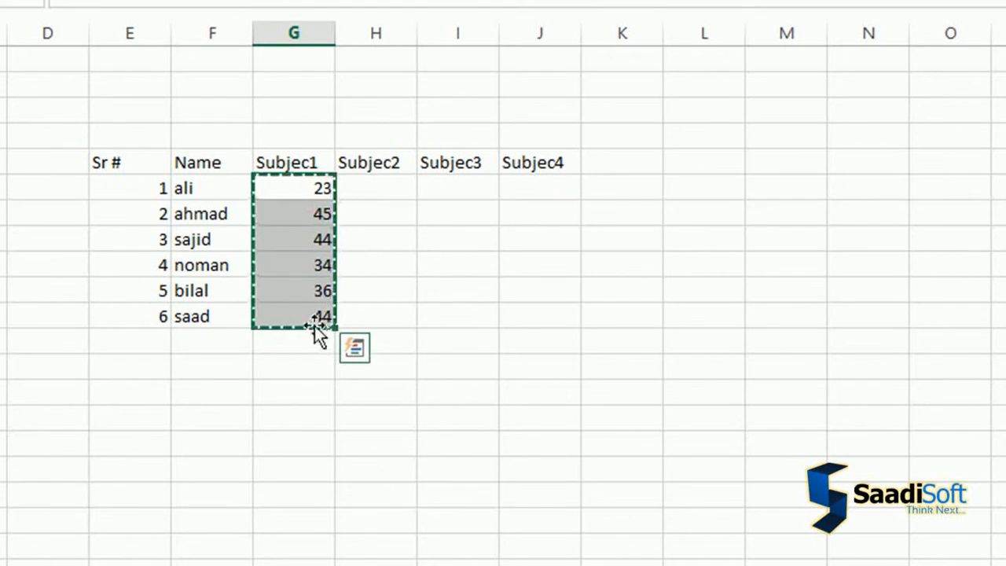
click(393, 188)
key(ctrl+v)
click(448, 193)
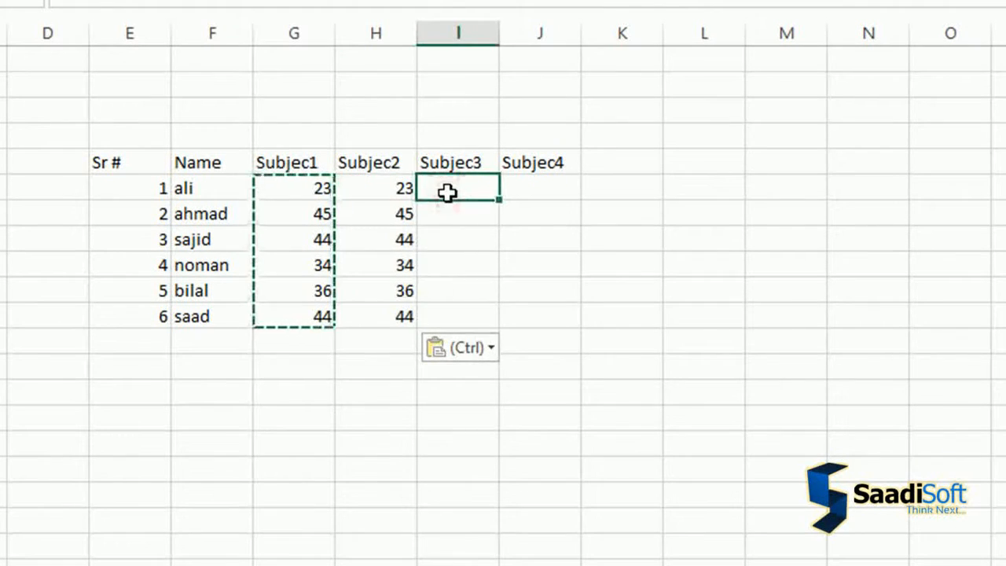
key(ctrl+v)
click(530, 188)
key(ctrl+v)
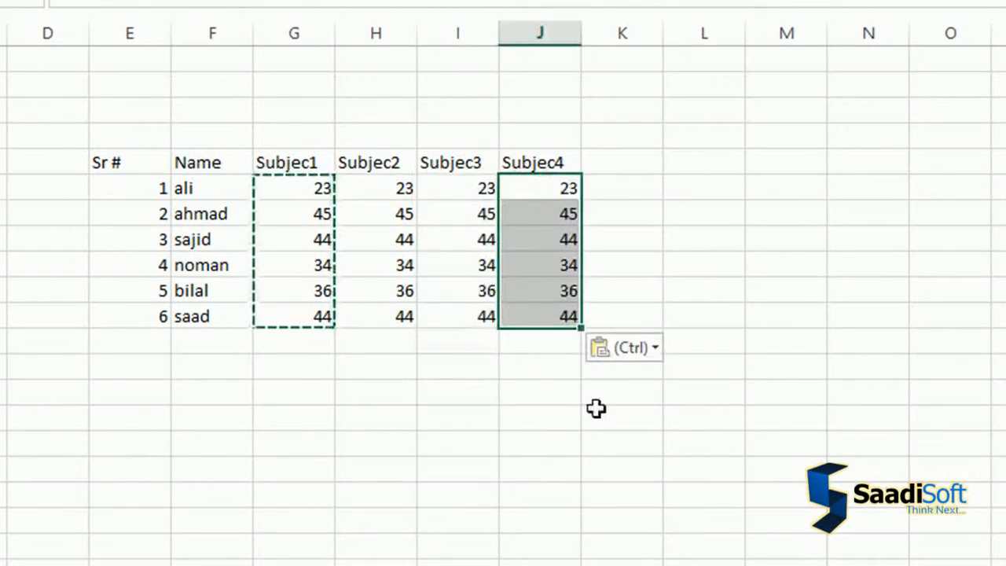
Step: Add the headings Obtain.Mark, Total Marks, Percentage and Position in columns K to N of the header row
click(618, 161)
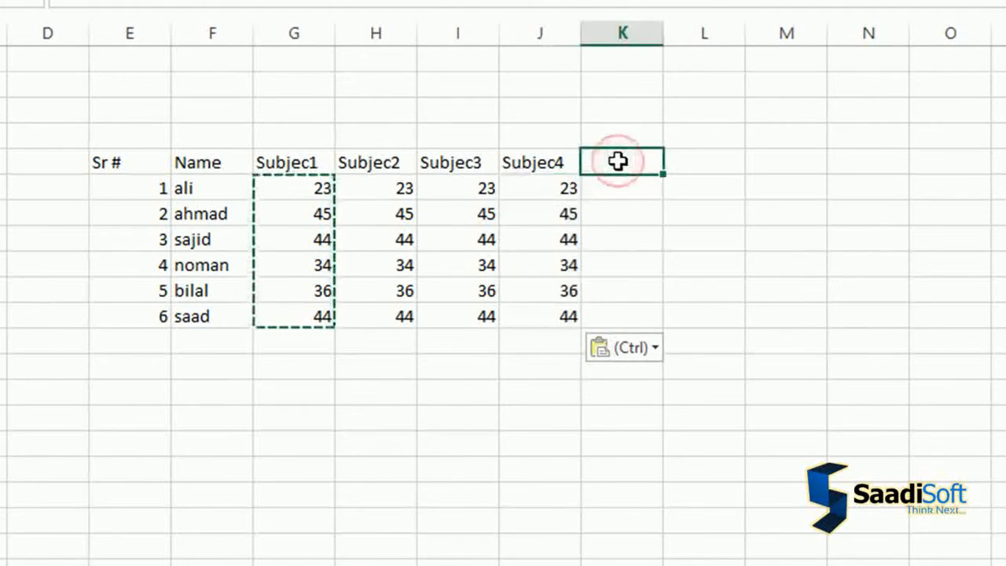
text(To)
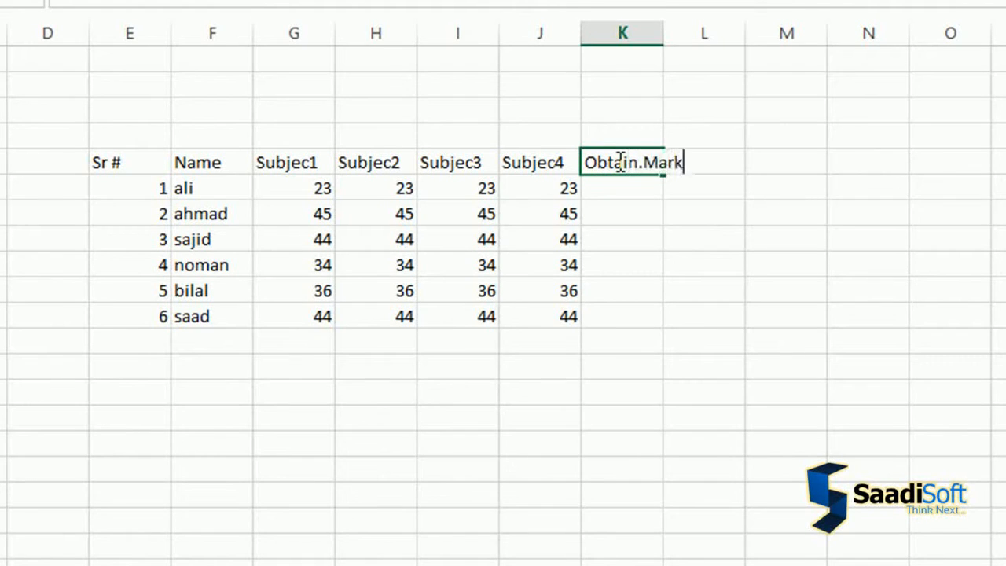
key(Tab)
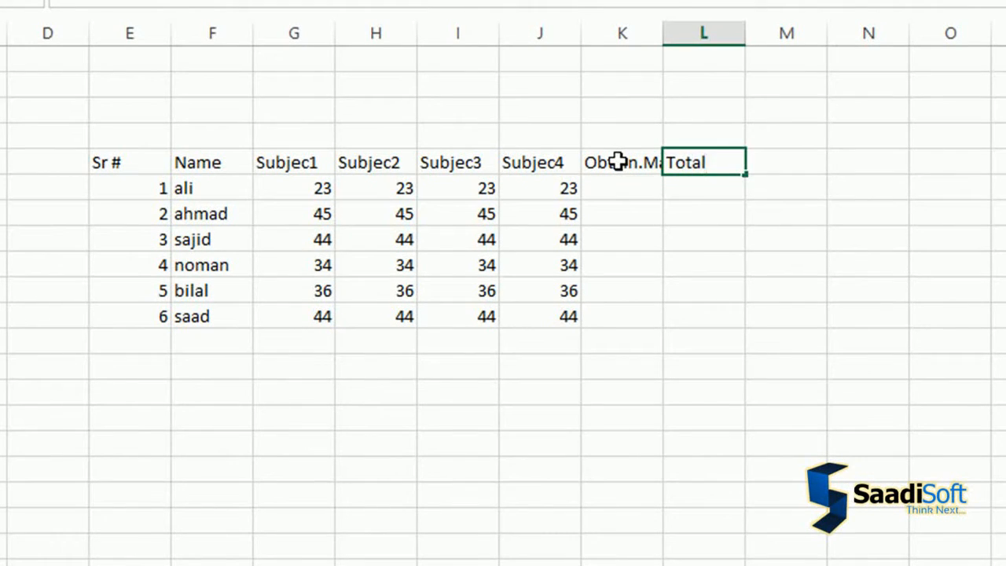
key(Tab)
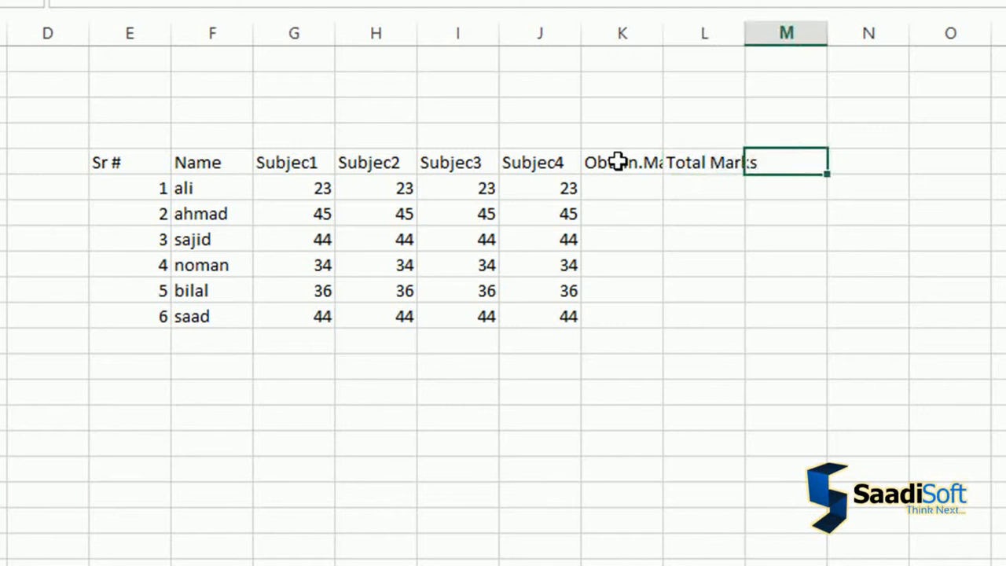
text(Percenta)
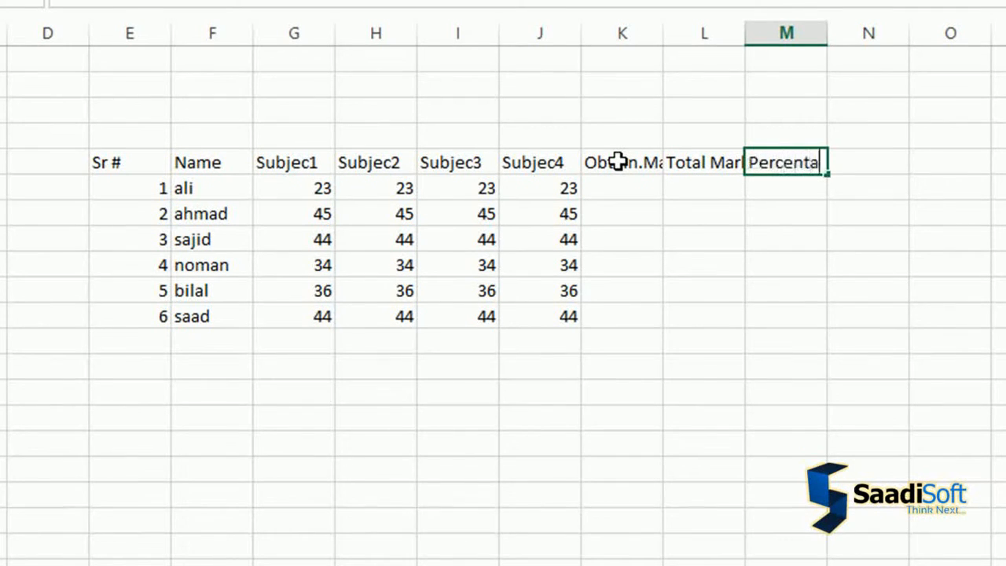
text(ge)
key(Tab)
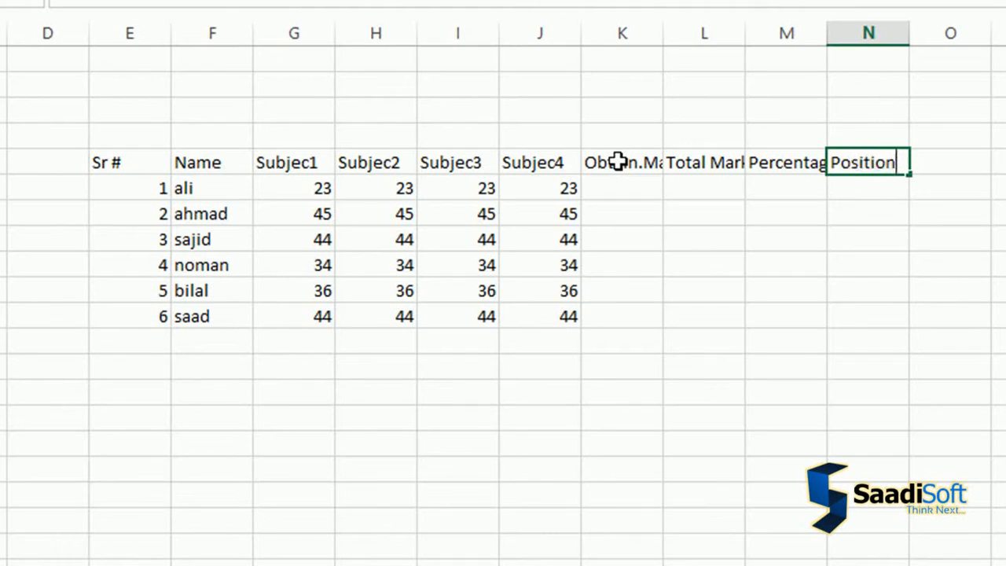
click(107, 161)
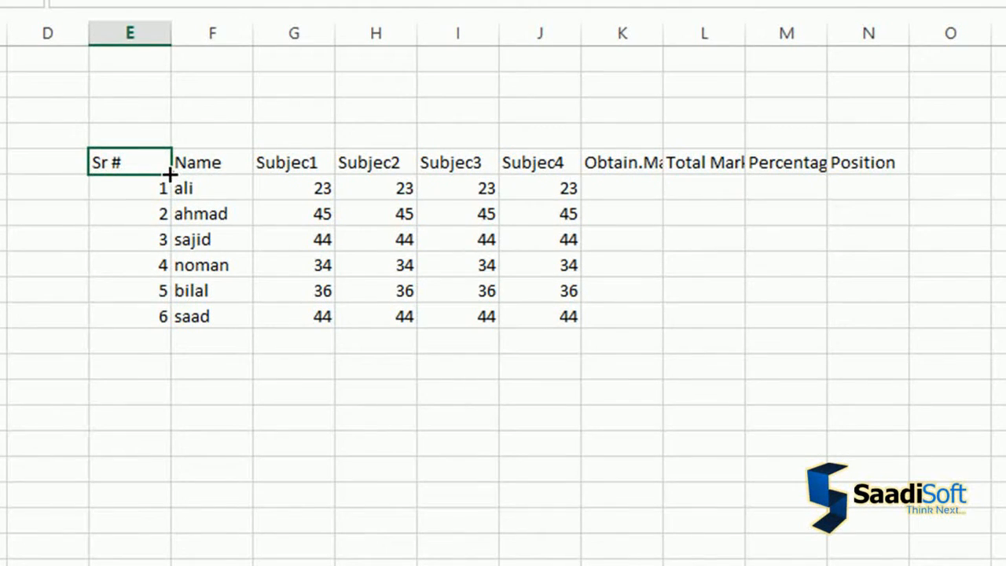
Step: Calculate the first student's Obtain.Marks in K6 with =sum(G6:J6) and fill the formula down to K11
click(597, 189)
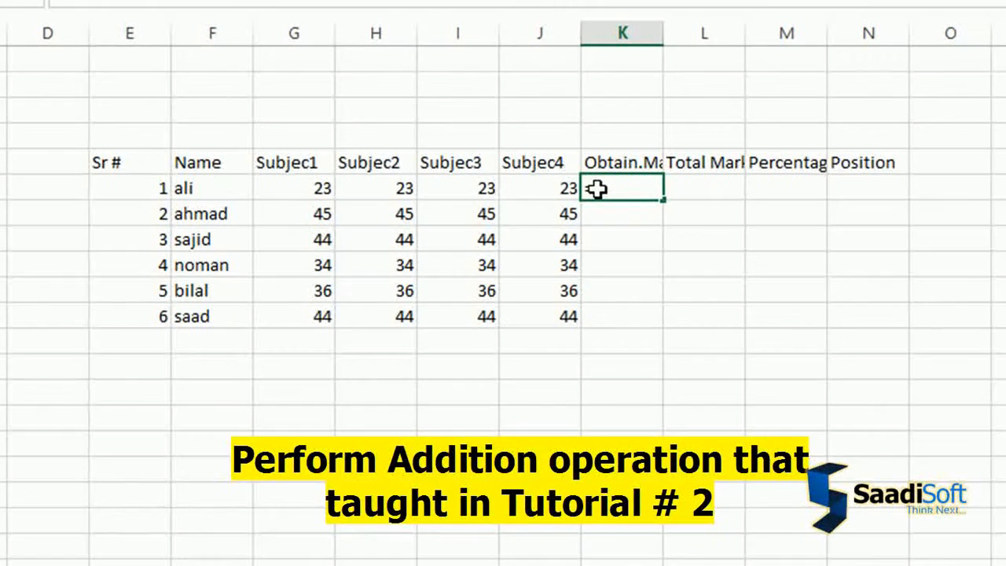
text(=s)
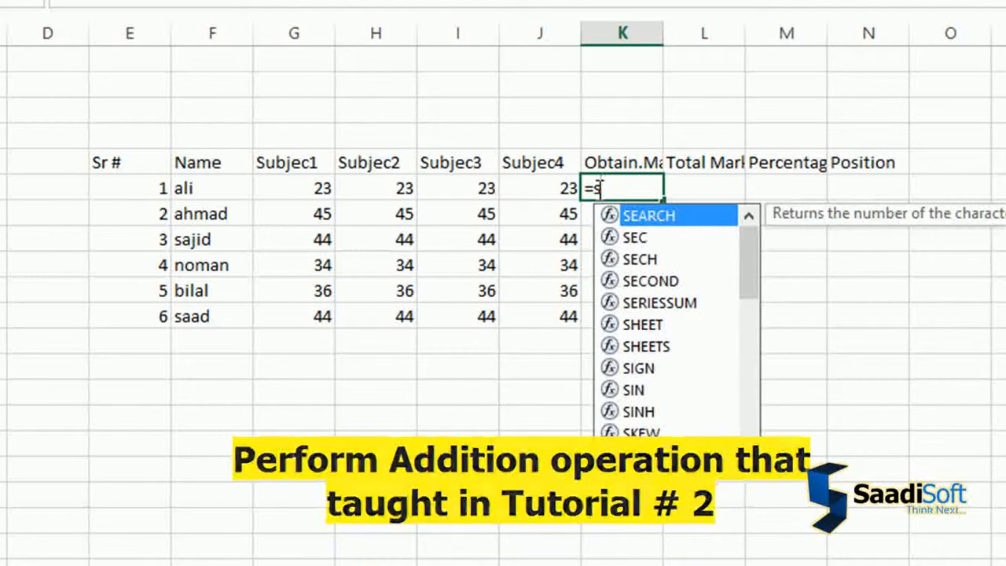
text(um)
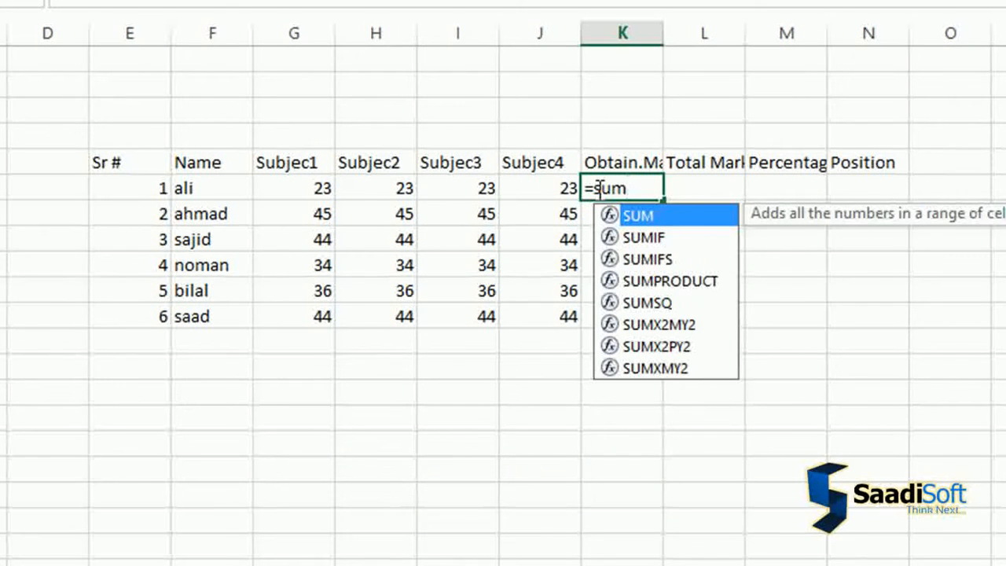
text(()
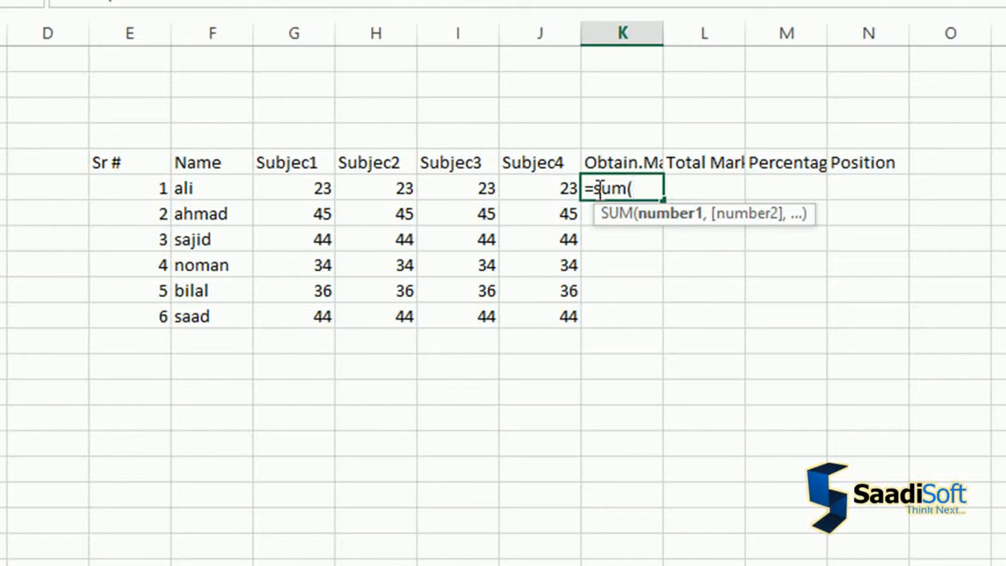
click(321, 195)
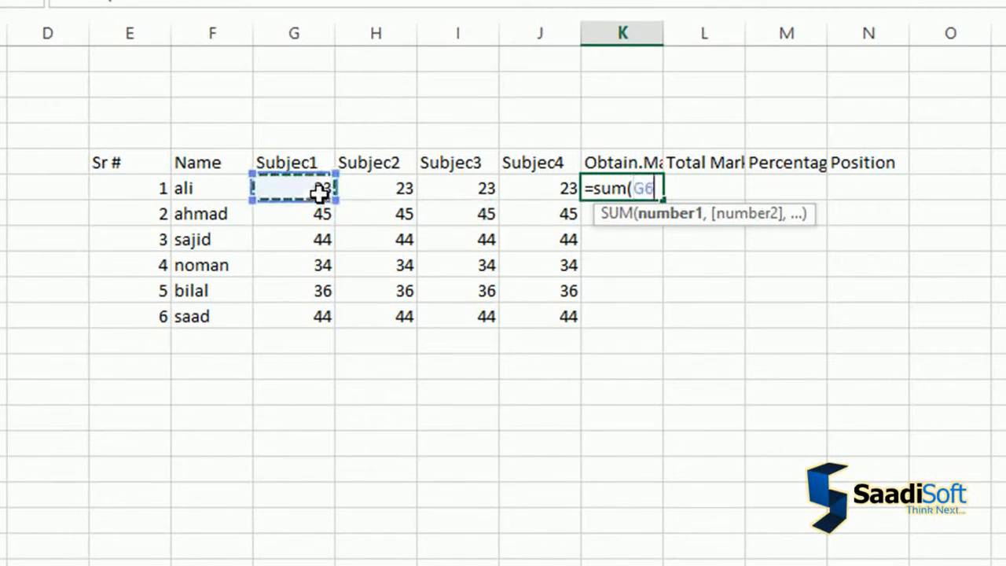
click(392, 192)
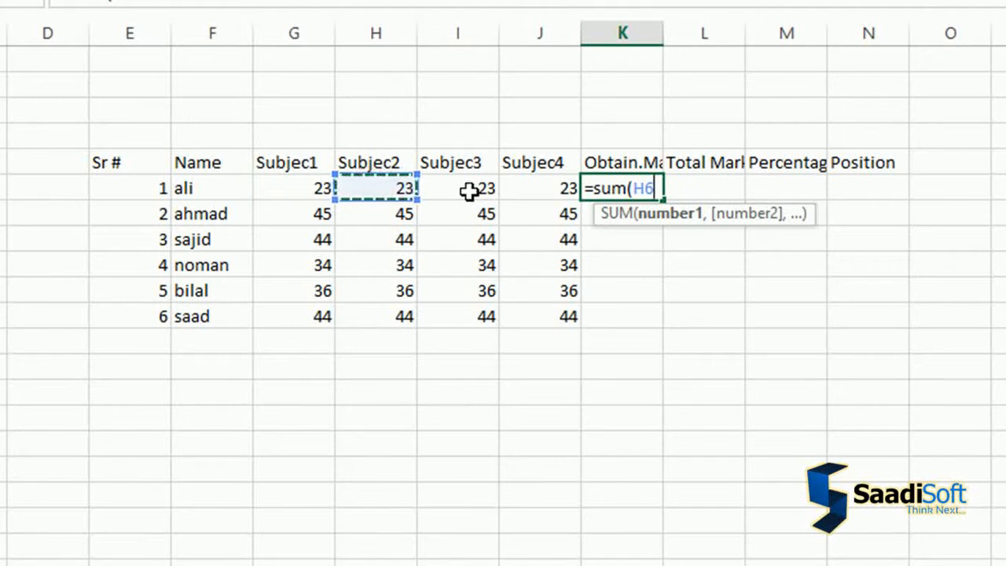
click(305, 195)
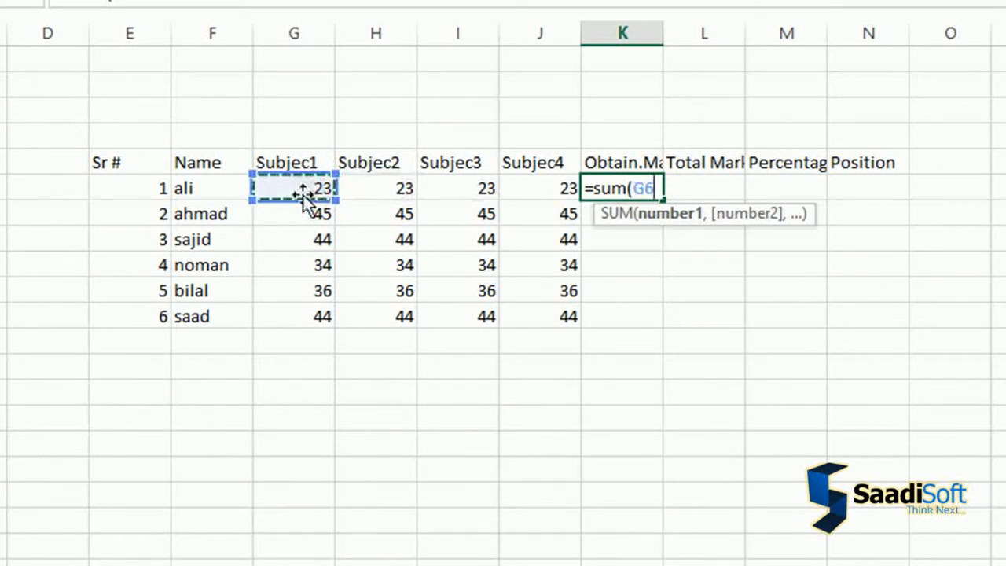
drag(306, 195, 583, 192)
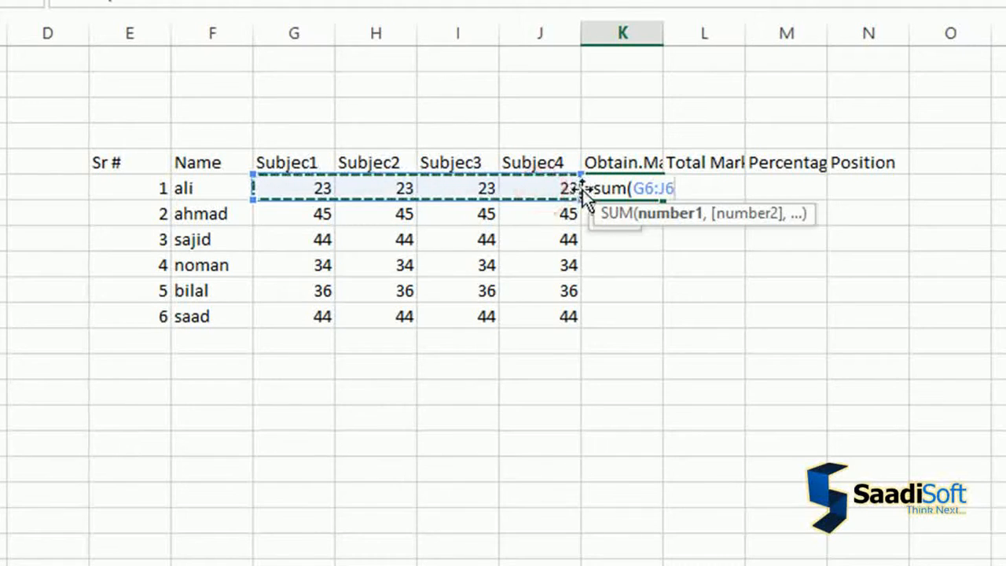
text())
key(Return)
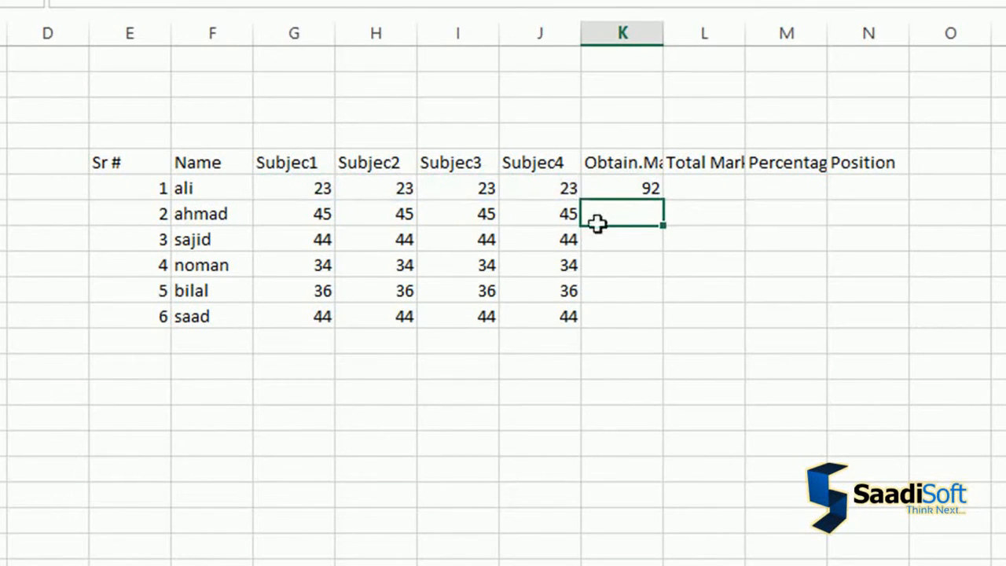
click(659, 188)
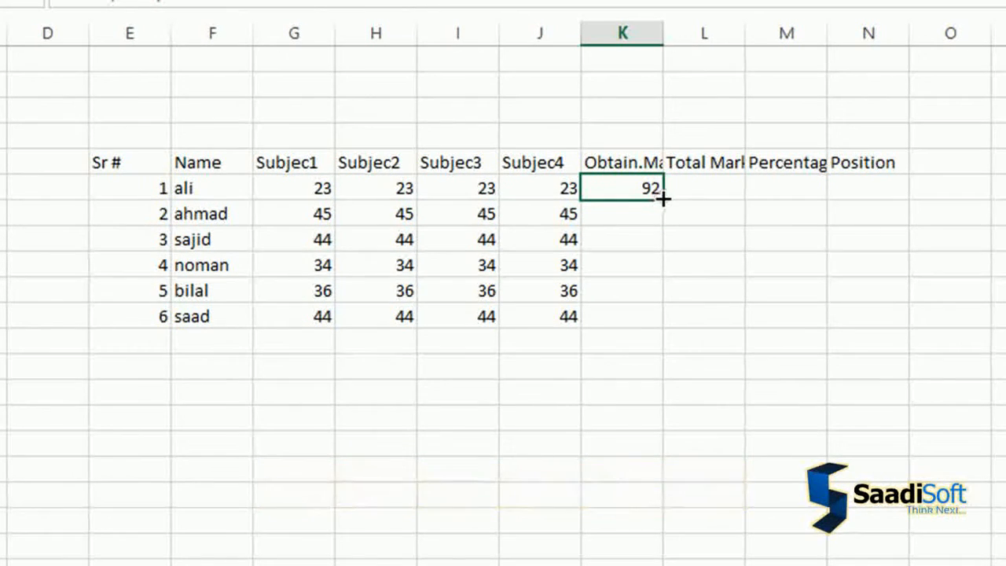
drag(663, 199, 652, 322)
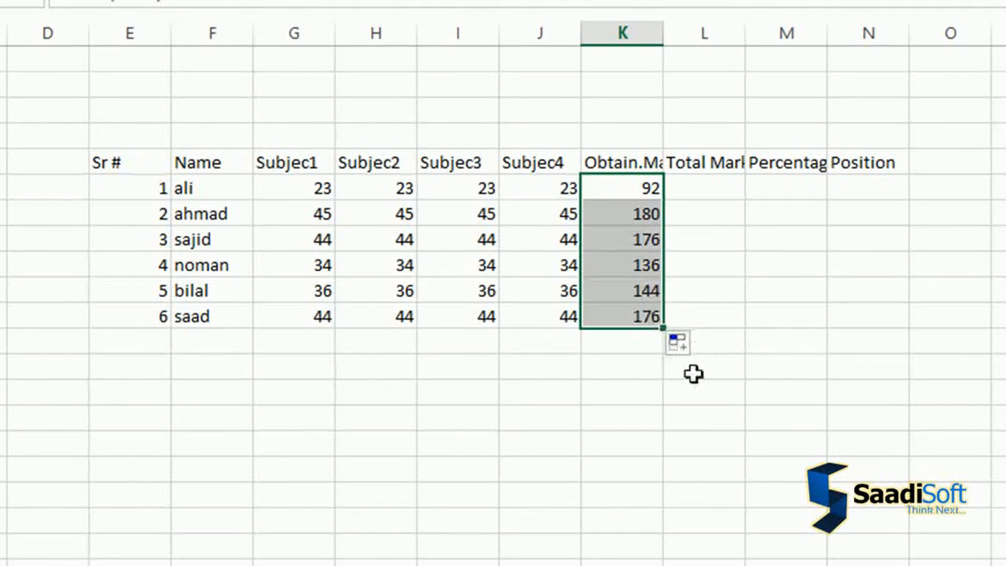
Step: Enter 300 as the first student's Total Marks in L6 and fill it down to L11
click(701, 189)
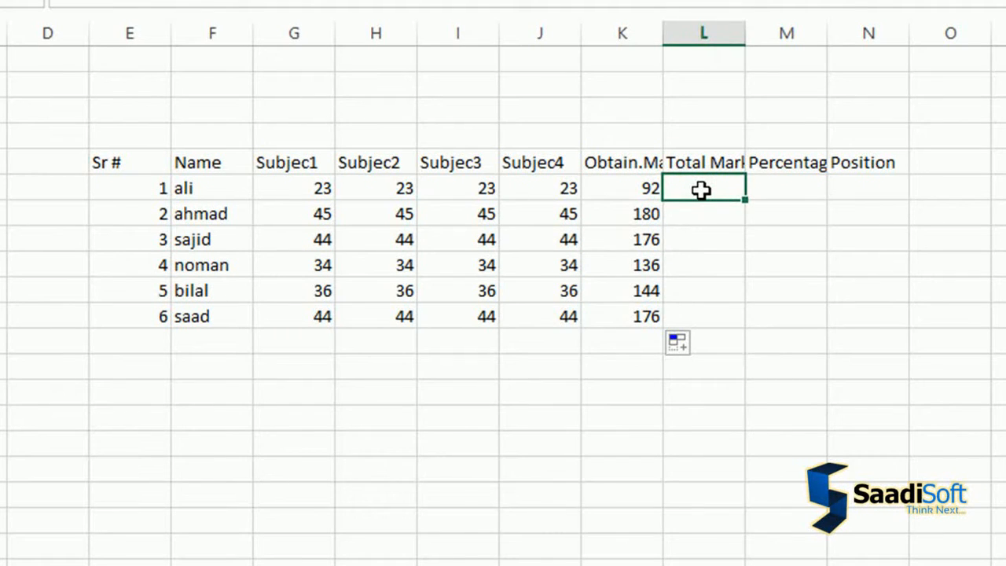
text(300)
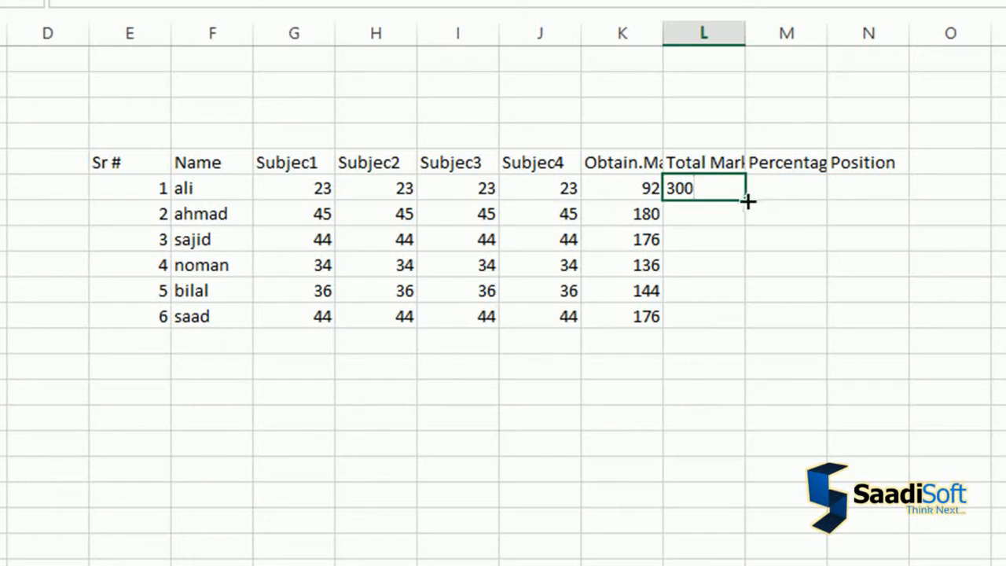
drag(746, 202, 742, 324)
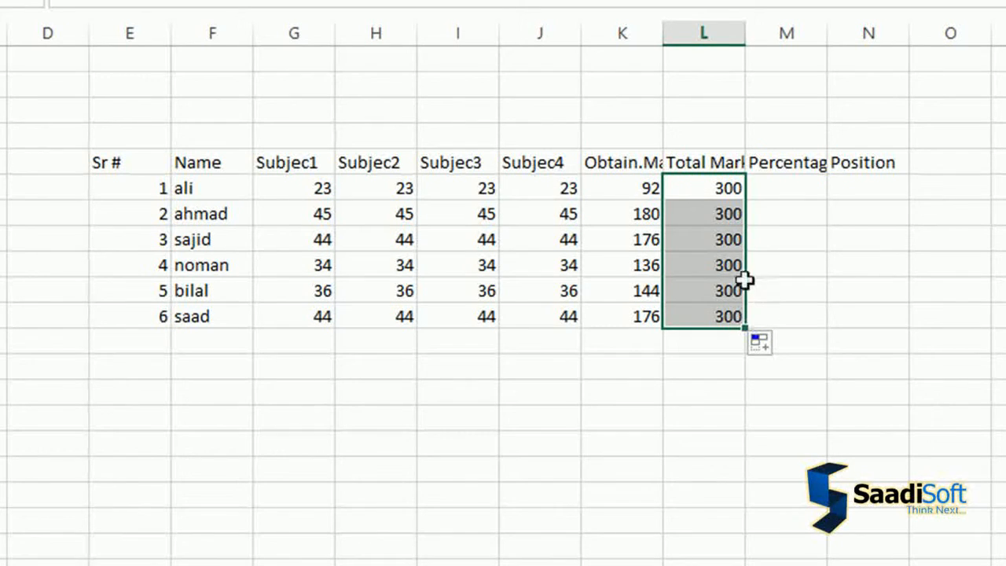
Step: Make the whole table E5:N11 bold and apply All Borders to it
click(118, 162)
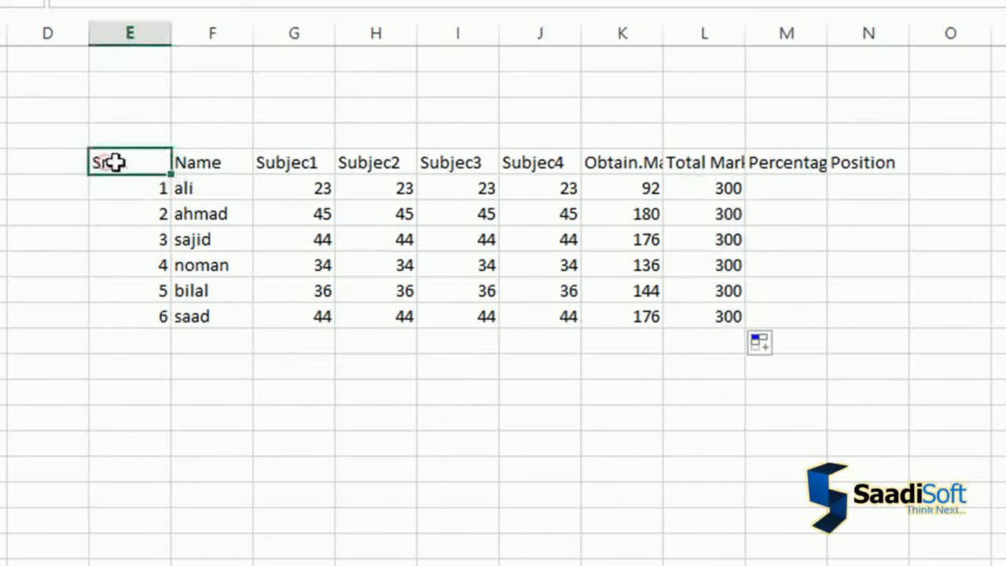
drag(153, 161, 854, 311)
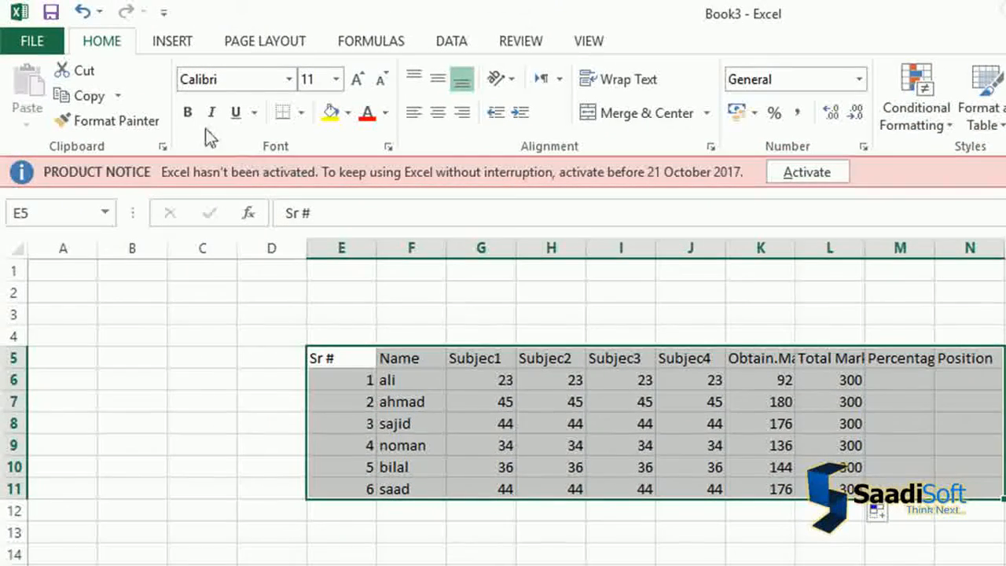
click(189, 112)
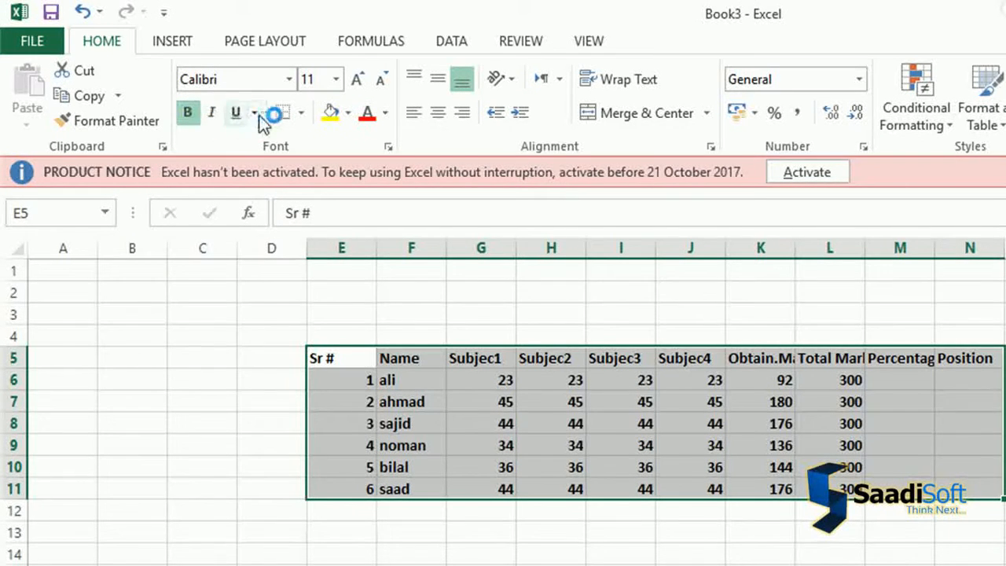
click(301, 113)
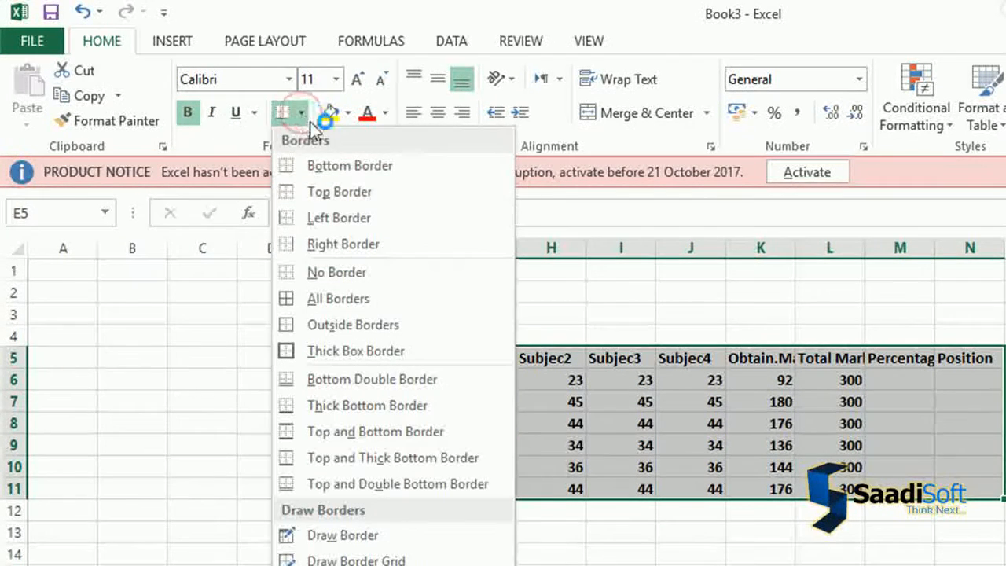
click(405, 299)
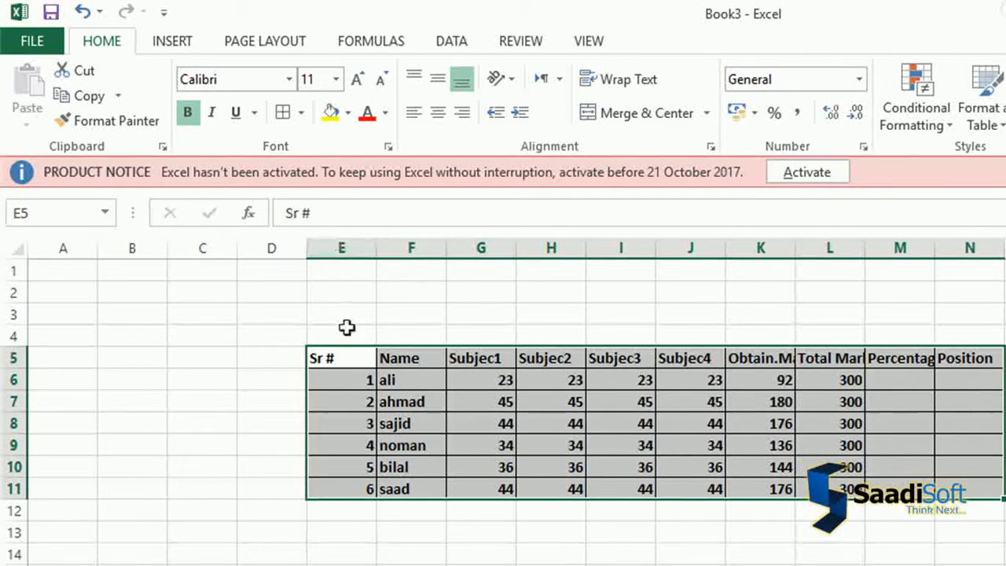
Step: Set the font size of the header row, from Sr # to Position, to 12
click(351, 360)
drag(353, 360, 975, 357)
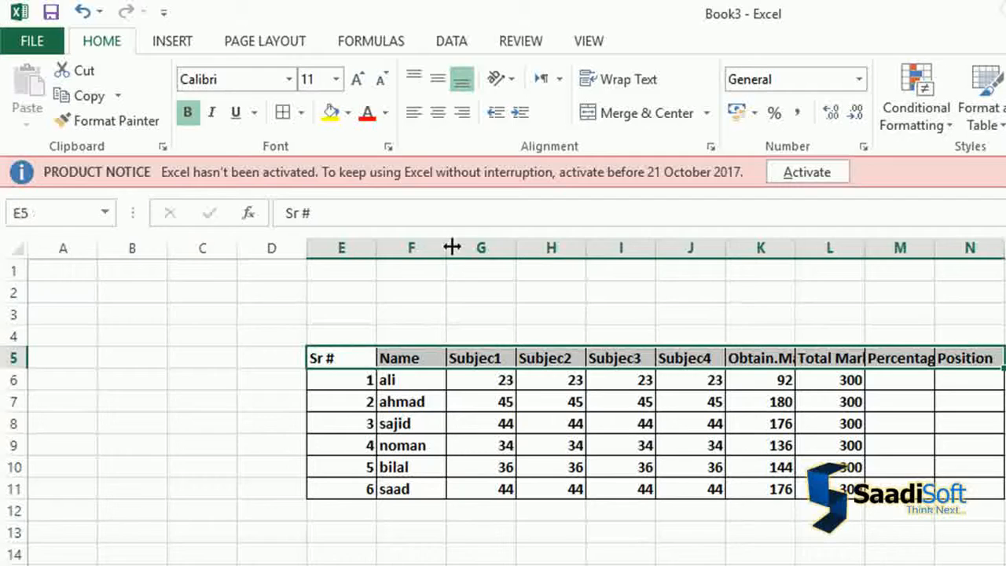
click(336, 78)
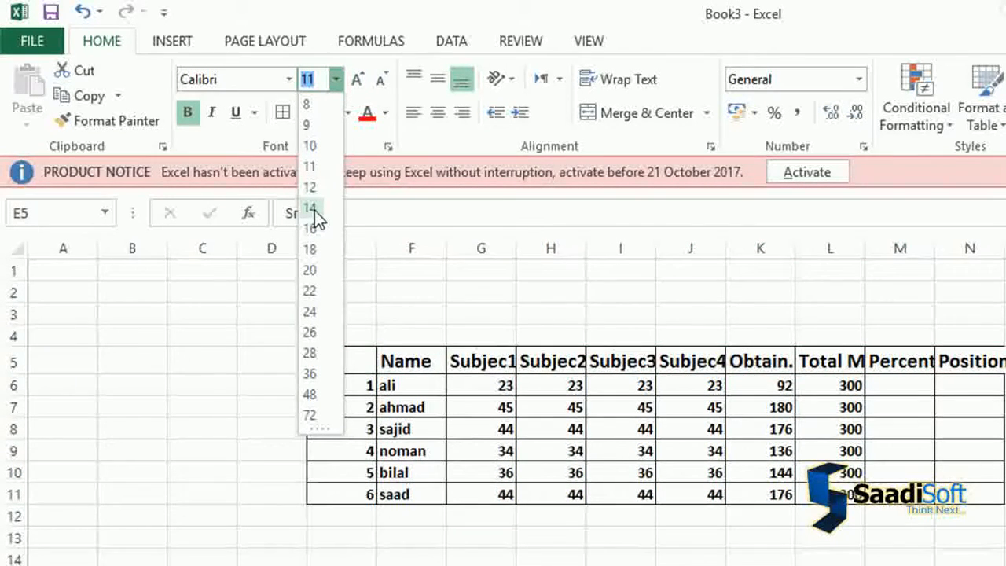
click(312, 188)
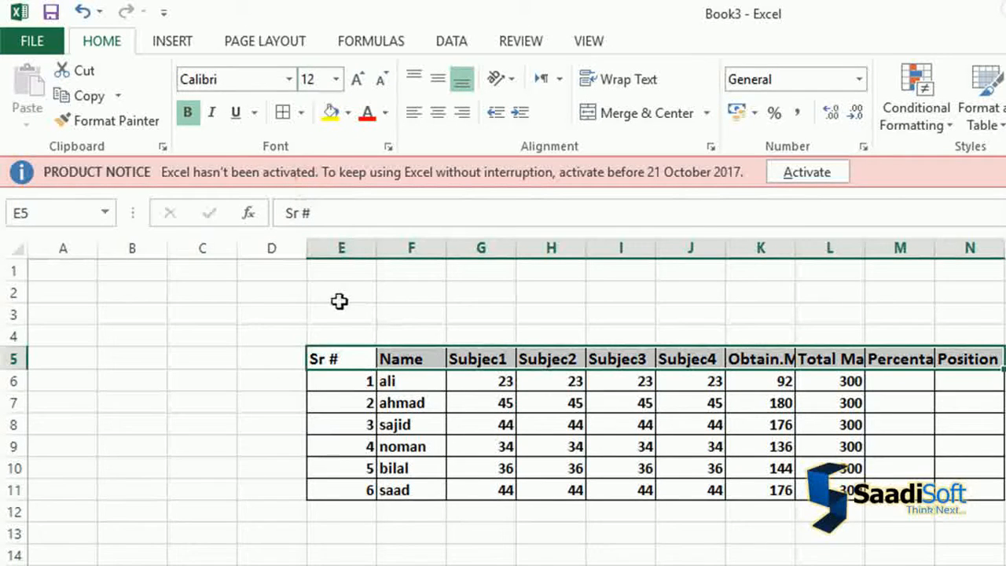
double_click(336, 359)
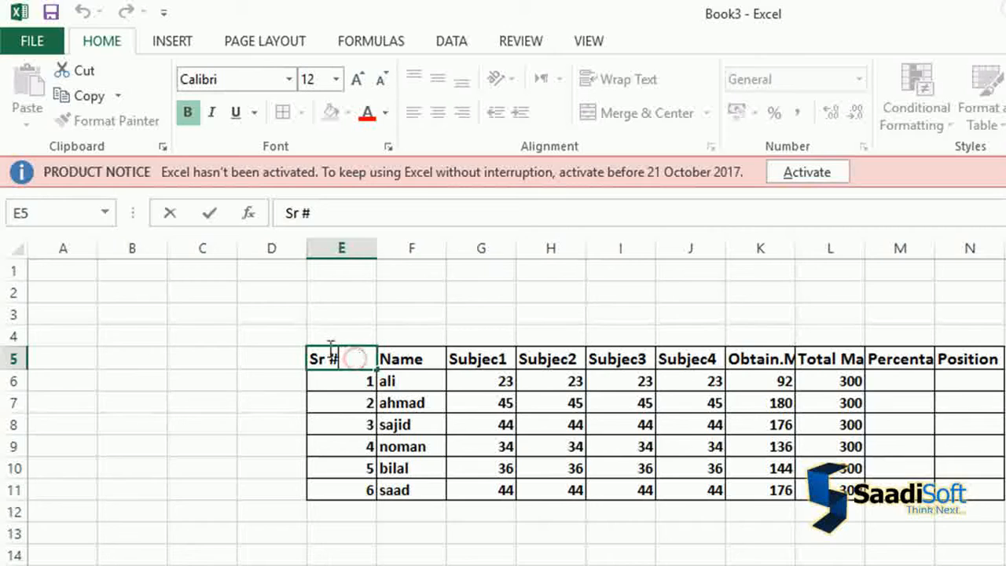
click(317, 315)
click(343, 360)
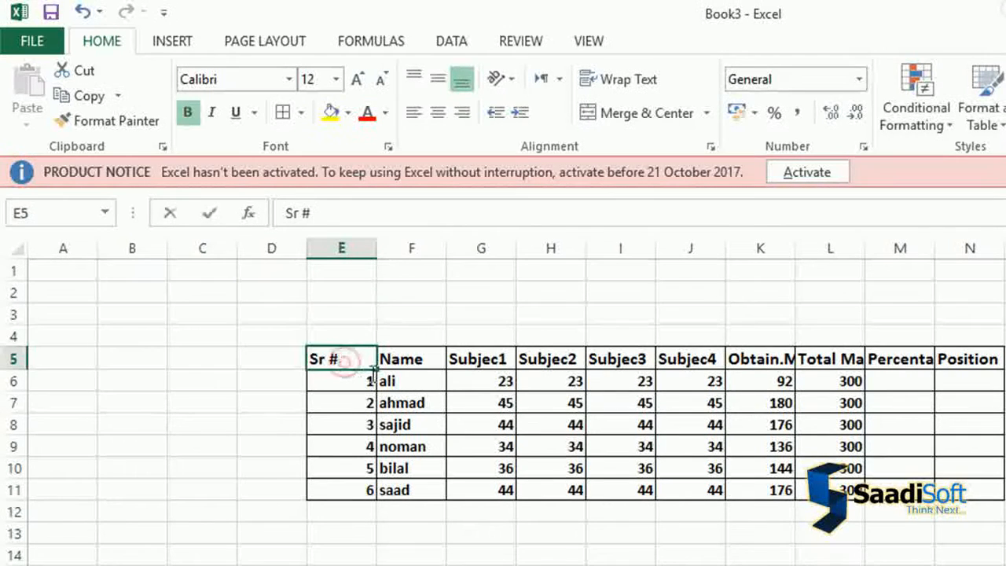
click(339, 319)
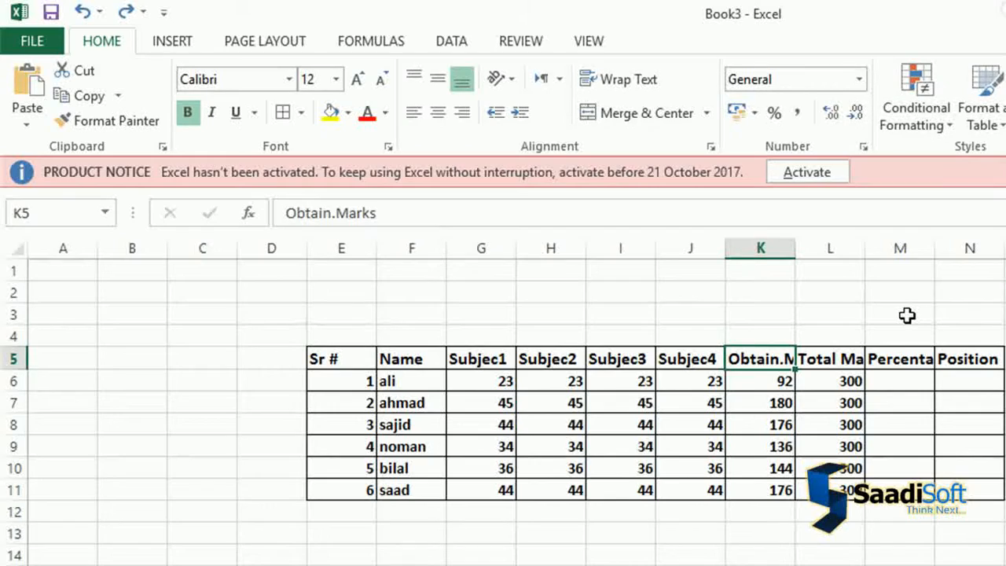
Step: Turn on Wrap text for the Obtain.Marks heading in K5 through its cell formatting
right_click(766, 359)
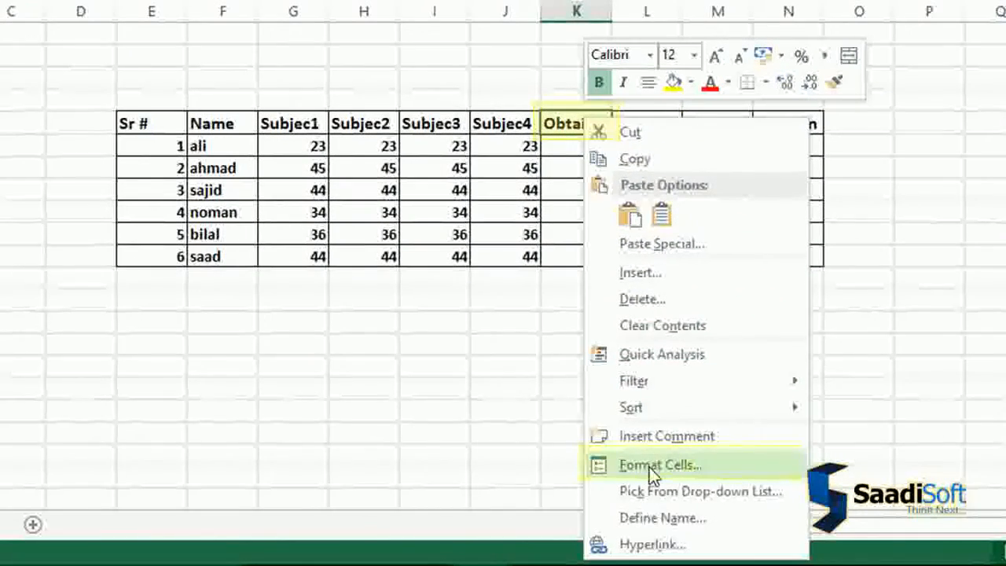
click(649, 466)
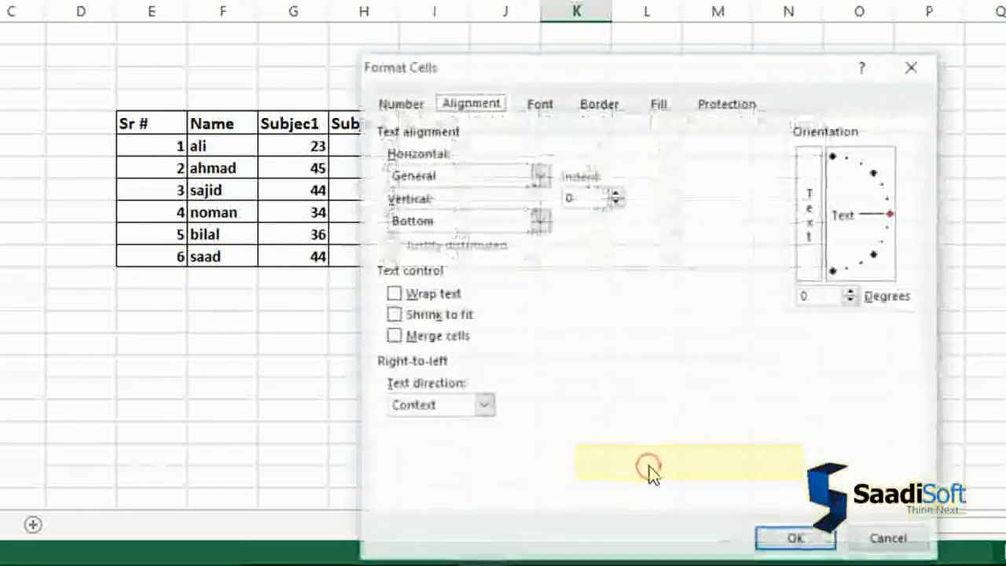
click(409, 299)
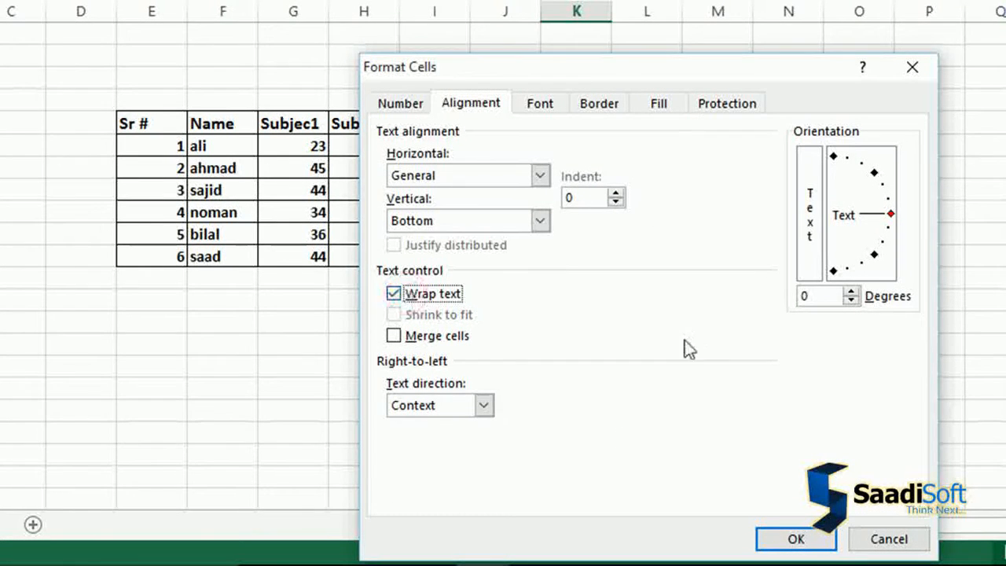
click(786, 540)
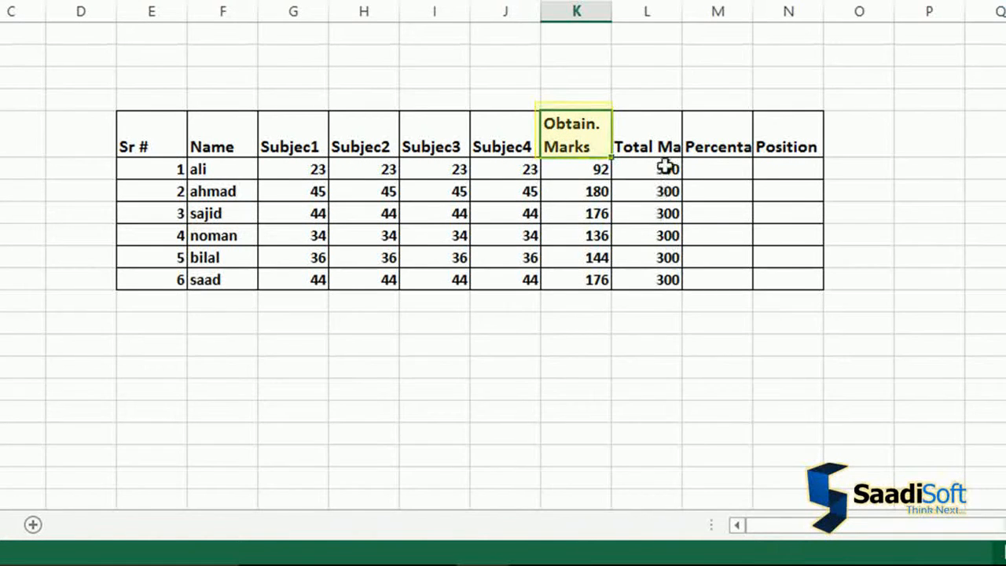
Step: Wrap the Total Marks heading in L5 by enabling Wrap text in its cell format
click(665, 139)
right_click(665, 139)
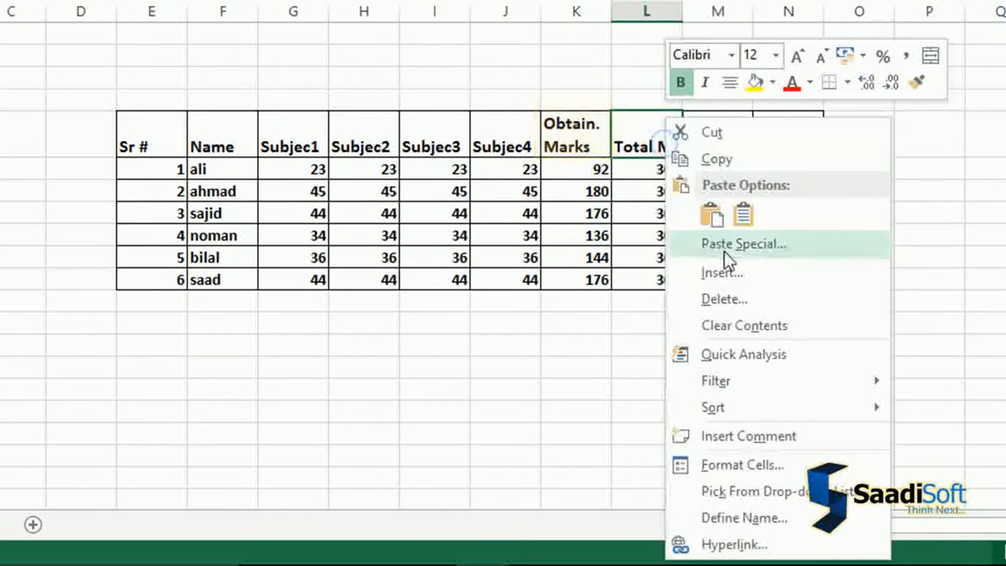
click(756, 464)
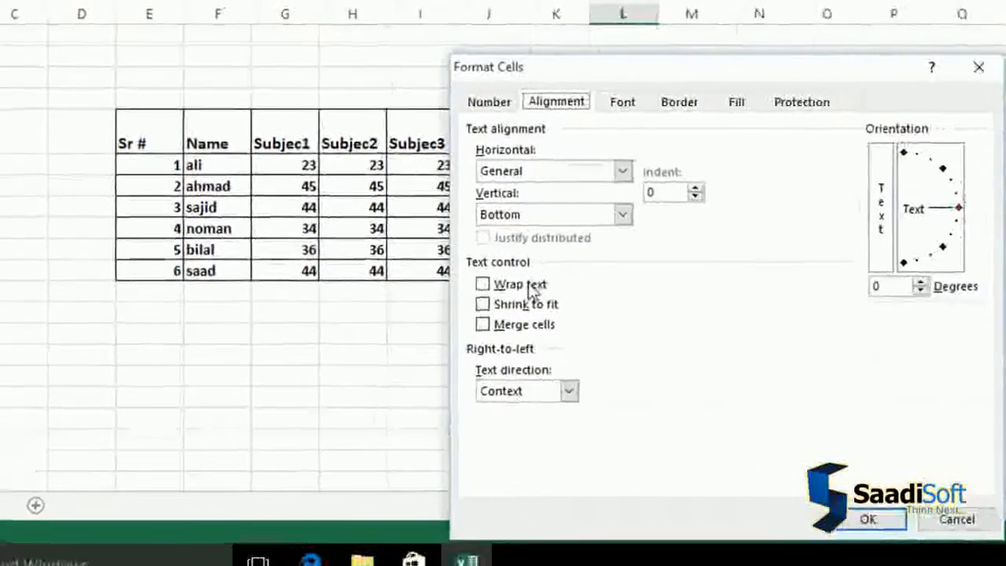
click(532, 288)
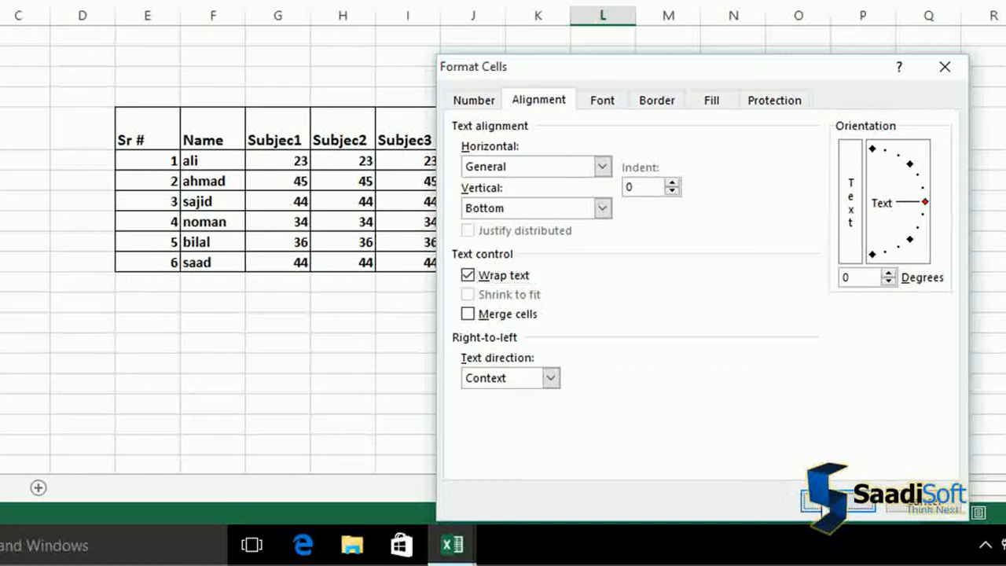
click(837, 501)
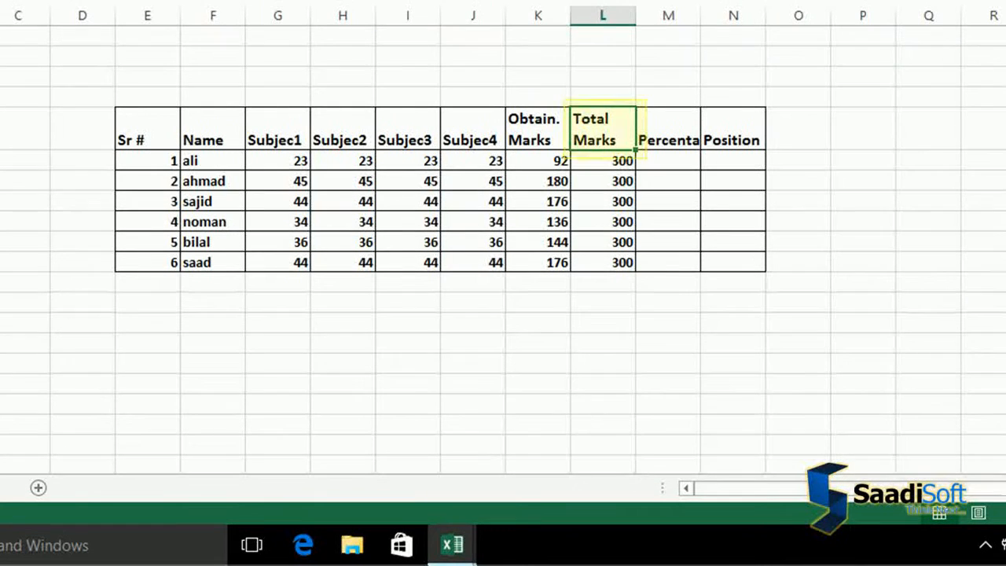
Step: Turn on Wrap text for the Percentage heading in M5 through its cell formatting
click(681, 135)
right_click(681, 135)
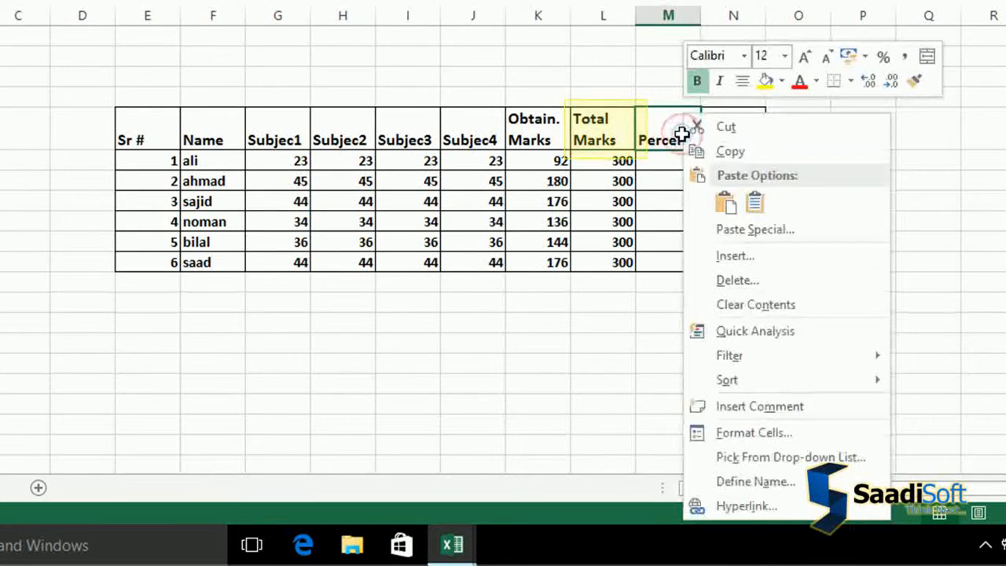
click(751, 434)
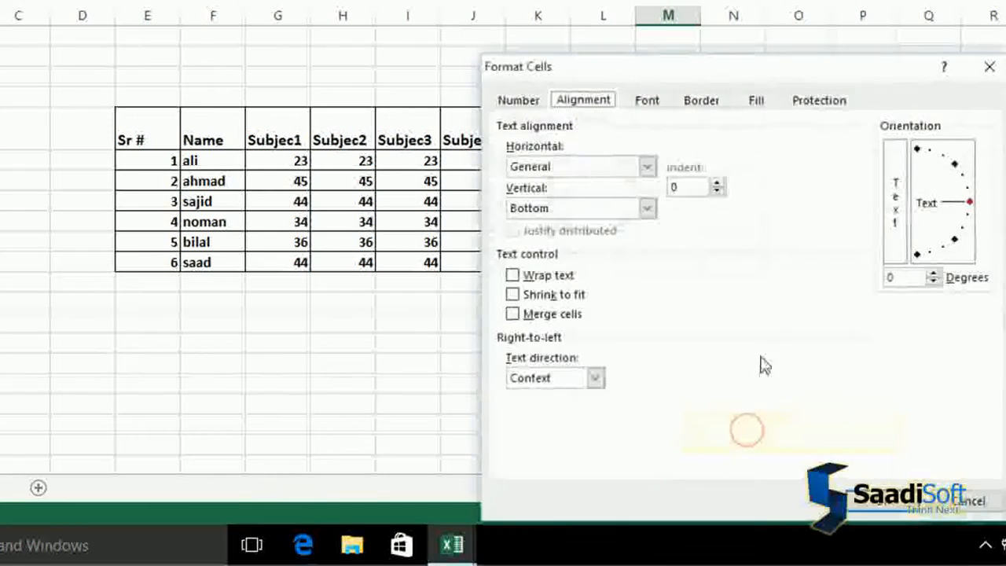
click(534, 276)
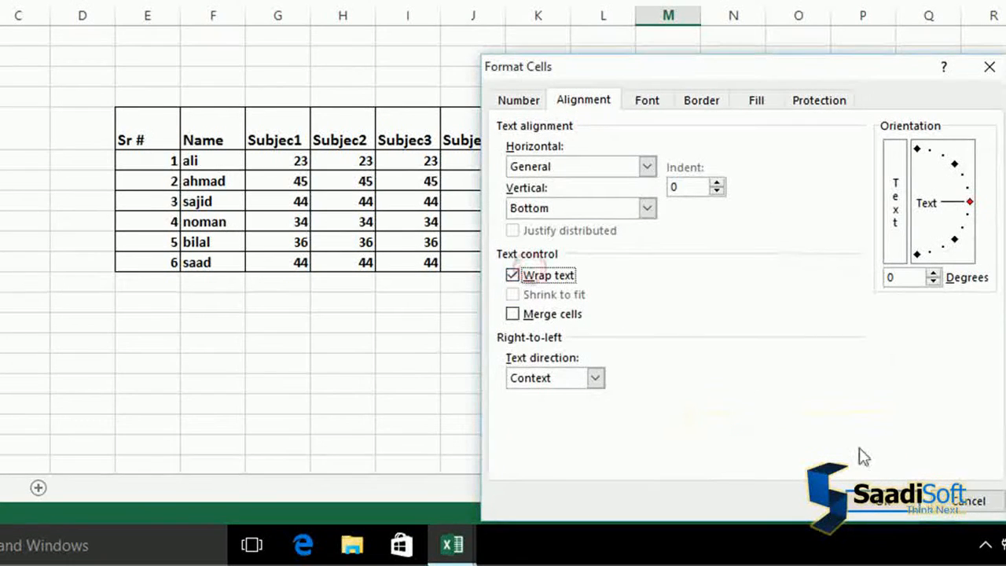
click(891, 507)
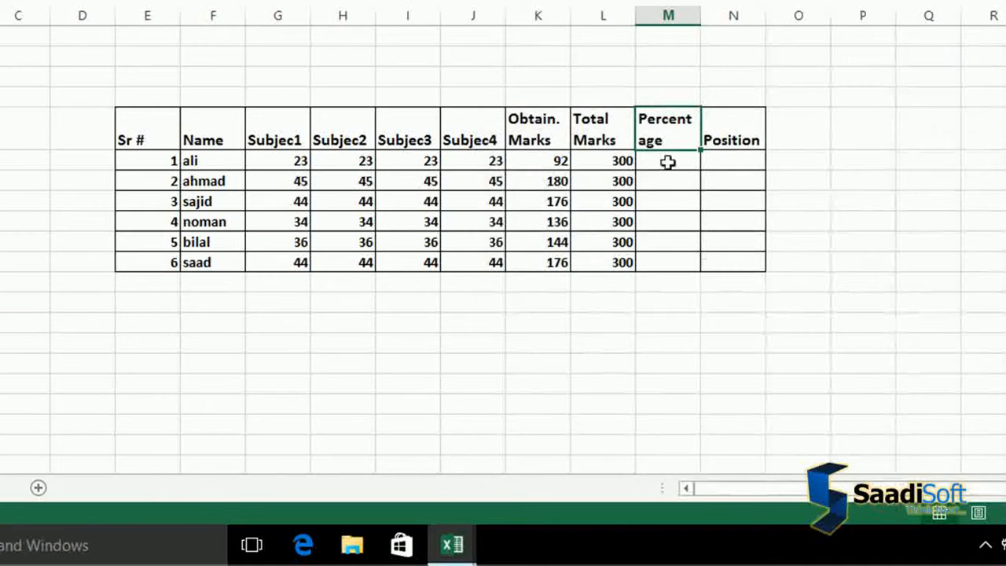
Step: Rotate the Percentage heading in M5 to vertical by setting its text orientation to 90 degrees
right_click(663, 135)
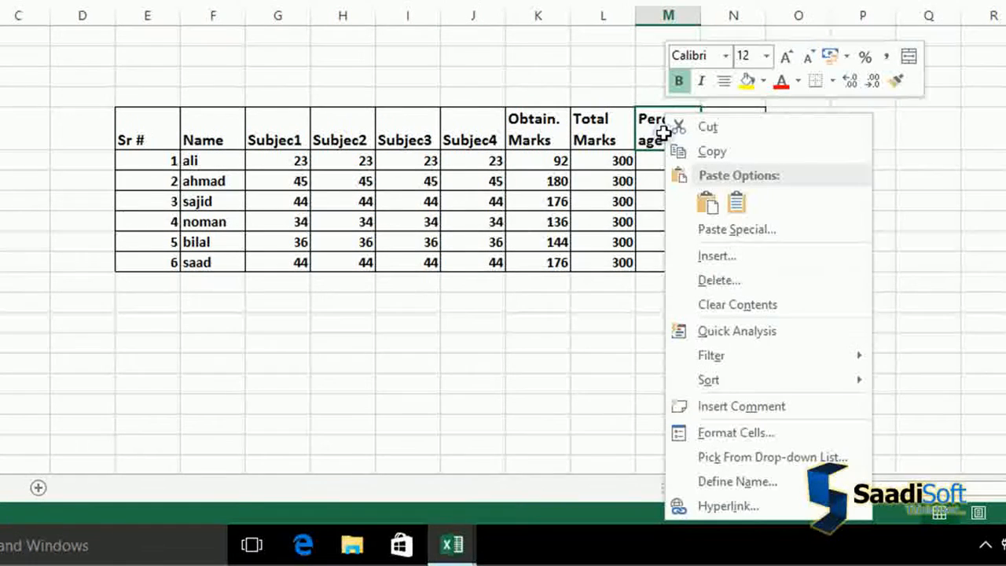
click(725, 434)
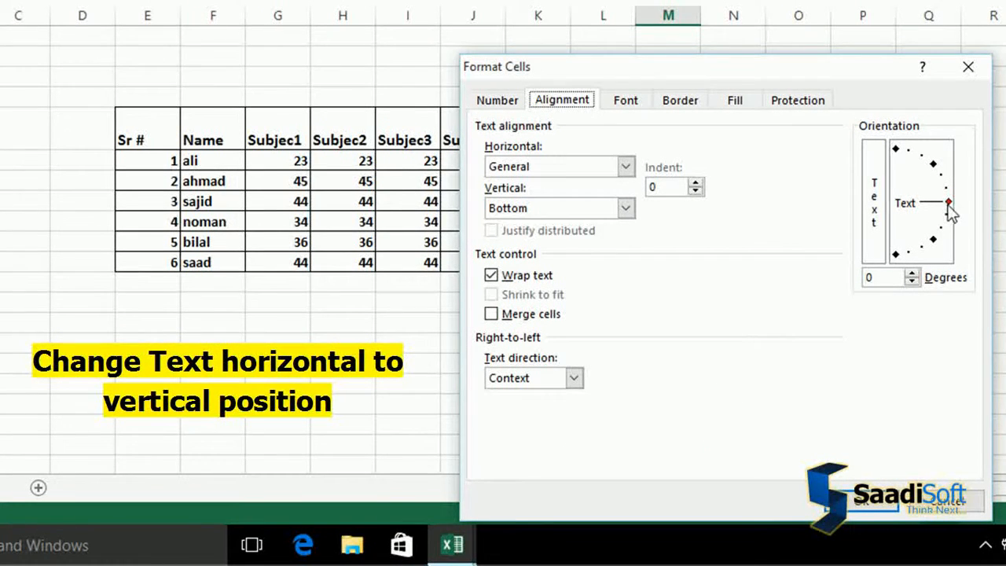
drag(949, 204, 896, 157)
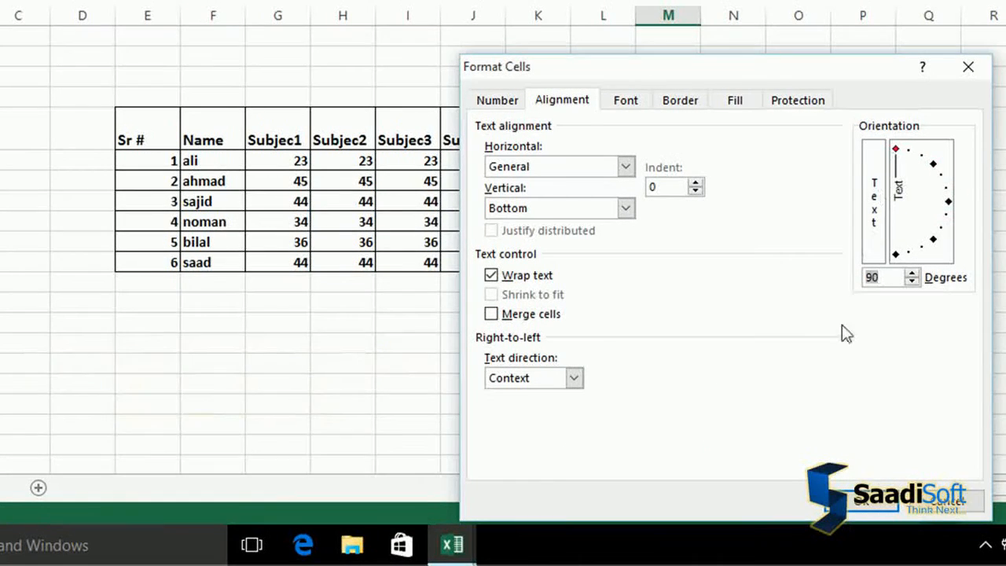
click(871, 504)
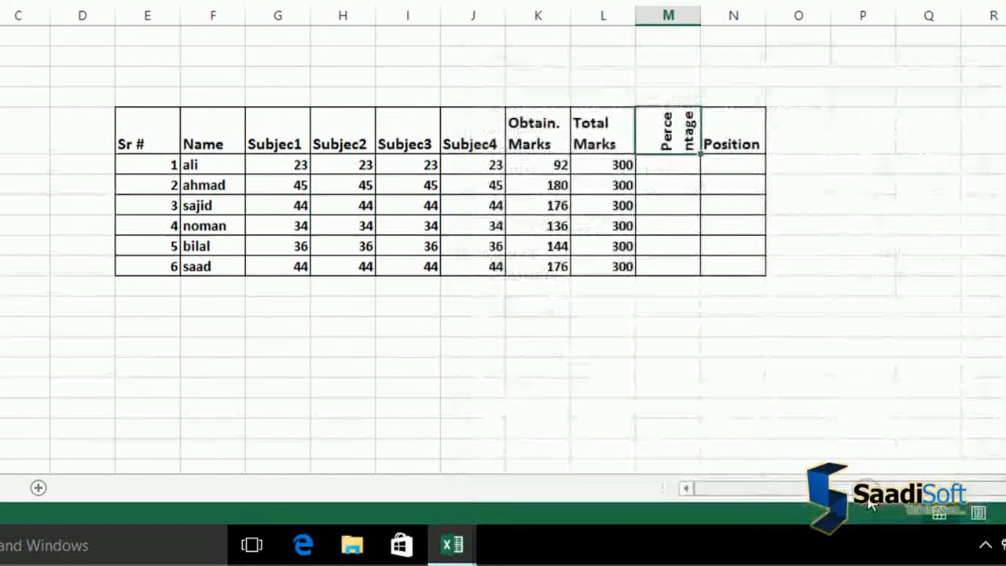
Step: Turn off Wrap text for the vertical Percentage heading in M5 through its cell formatting
right_click(670, 115)
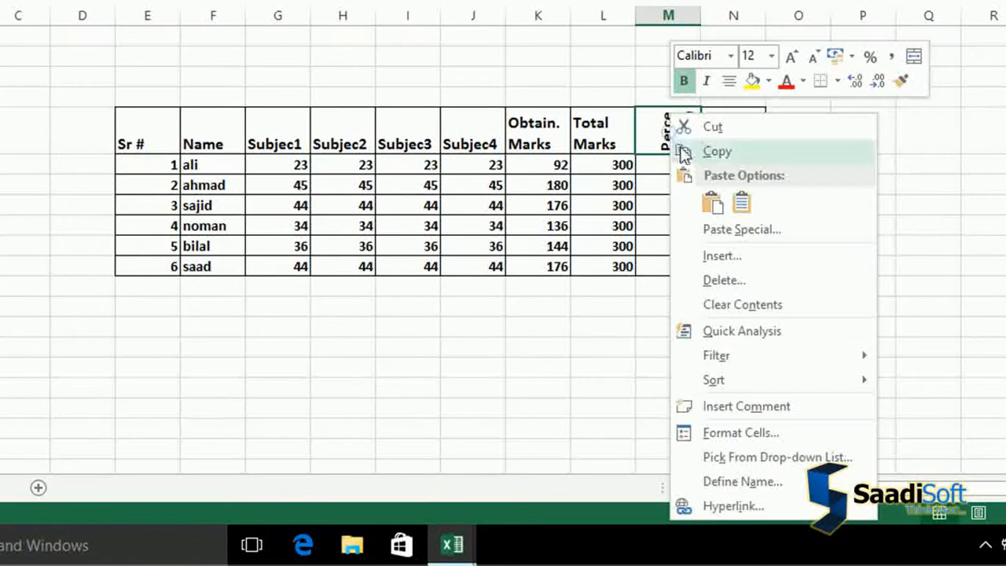
click(739, 434)
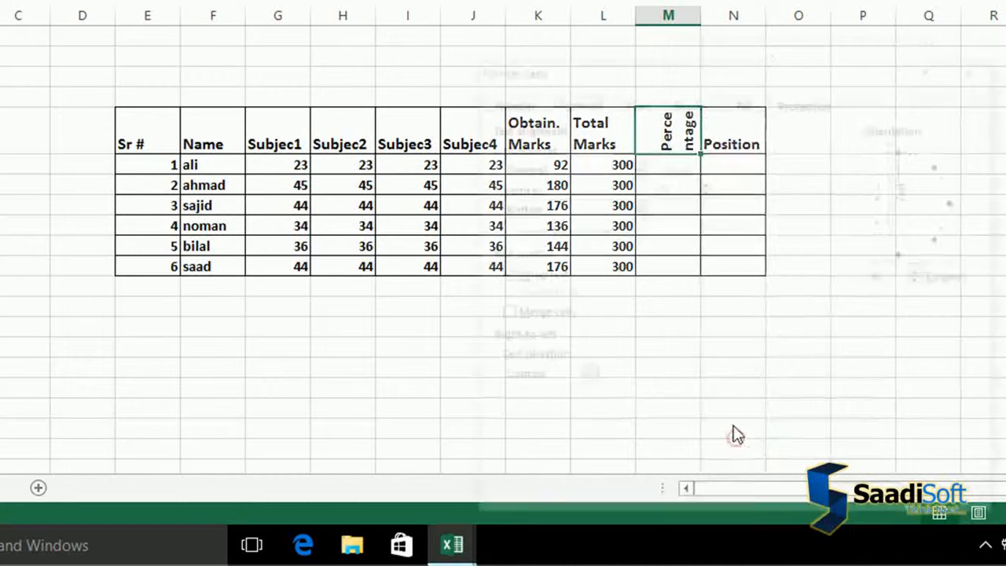
click(532, 277)
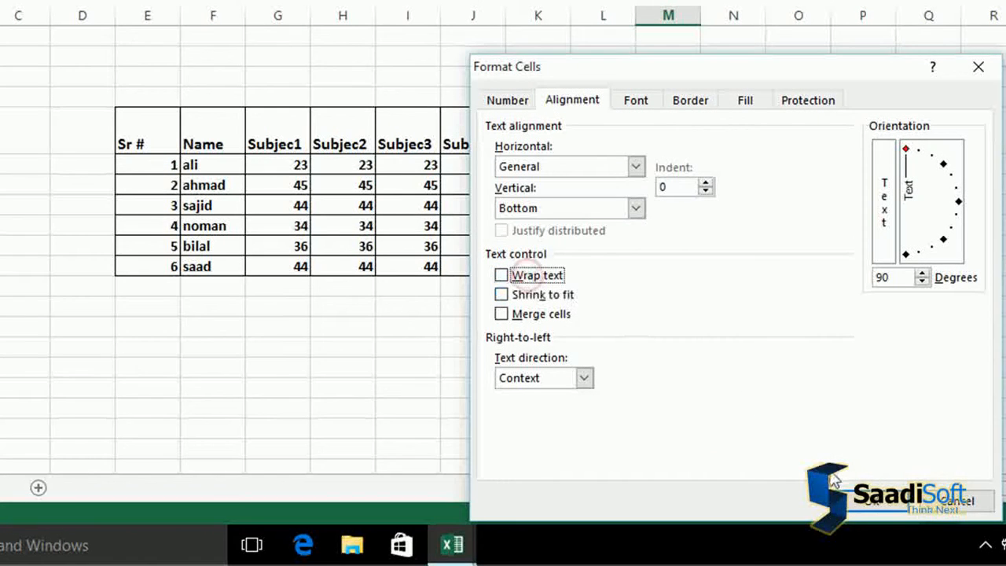
click(852, 503)
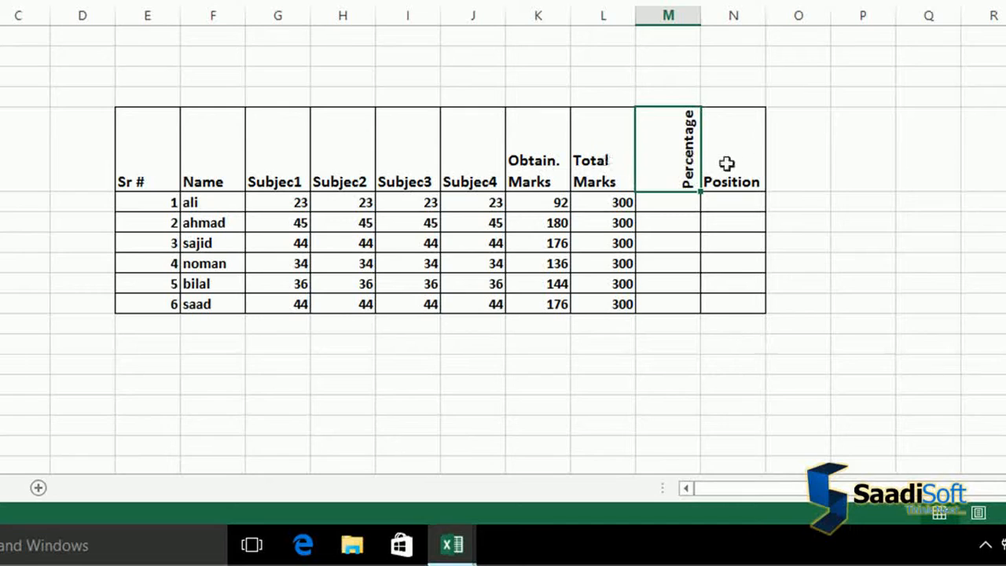
Step: Center the header row E5:N5 horizontally and middle-align it vertically
click(124, 172)
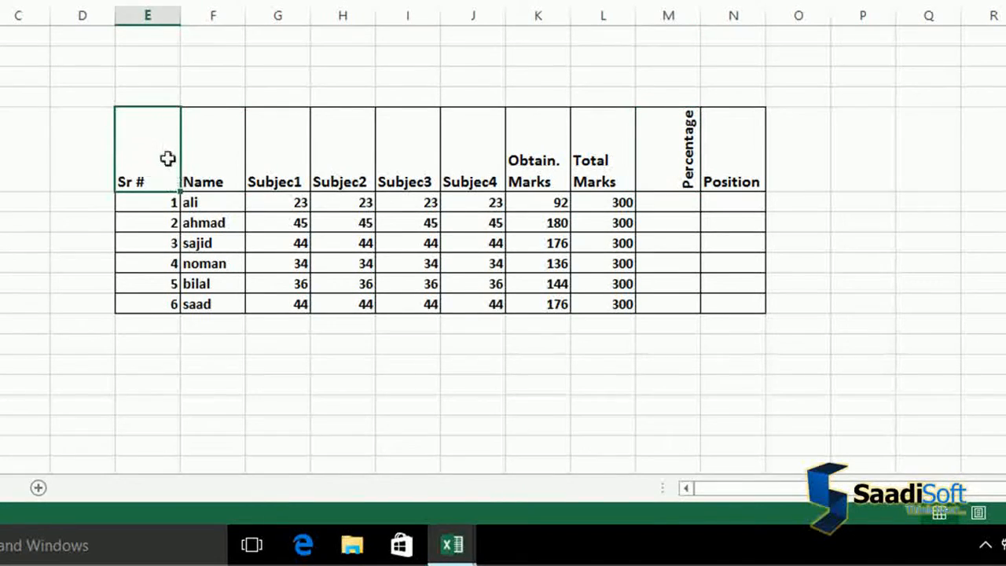
drag(166, 158, 759, 158)
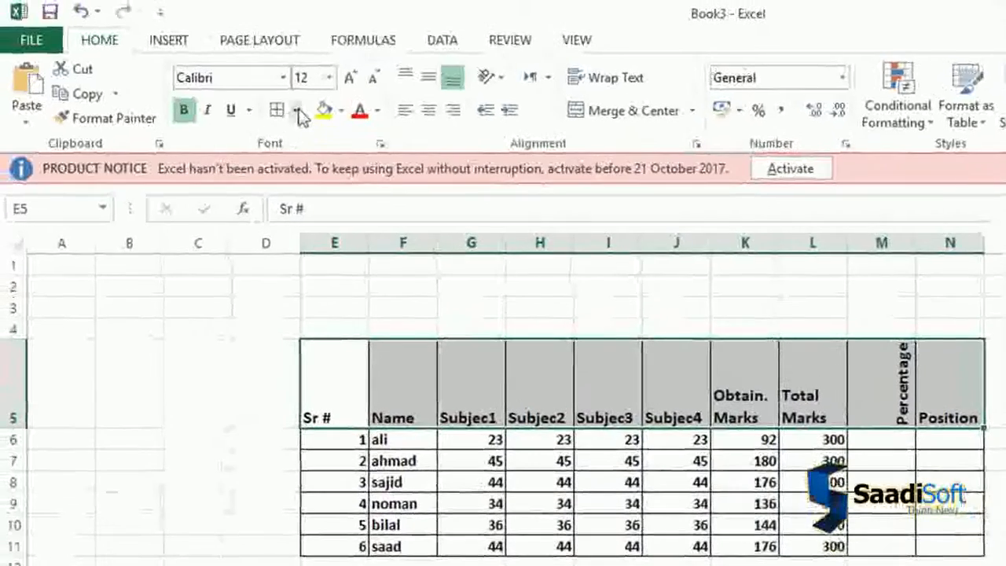
click(295, 110)
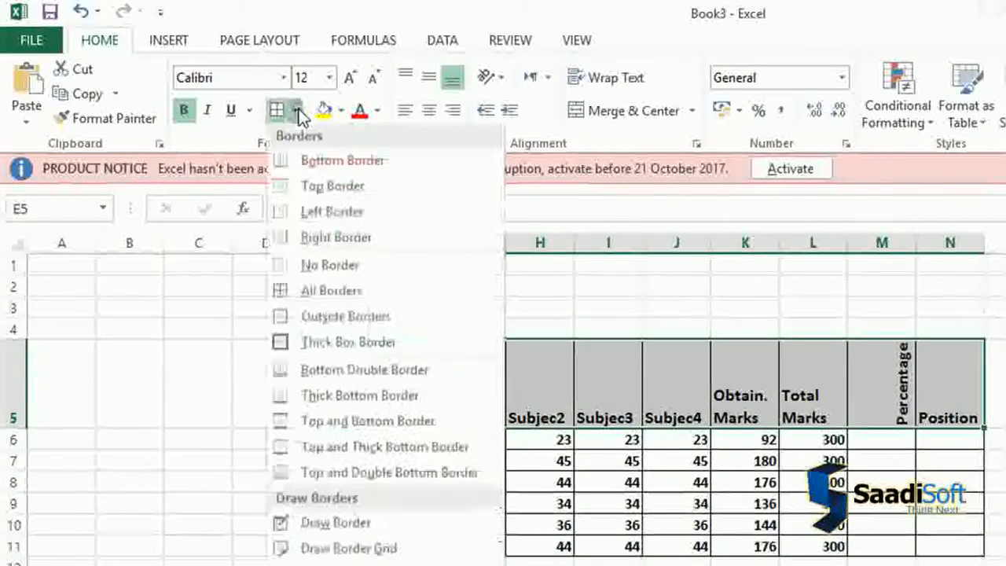
click(299, 109)
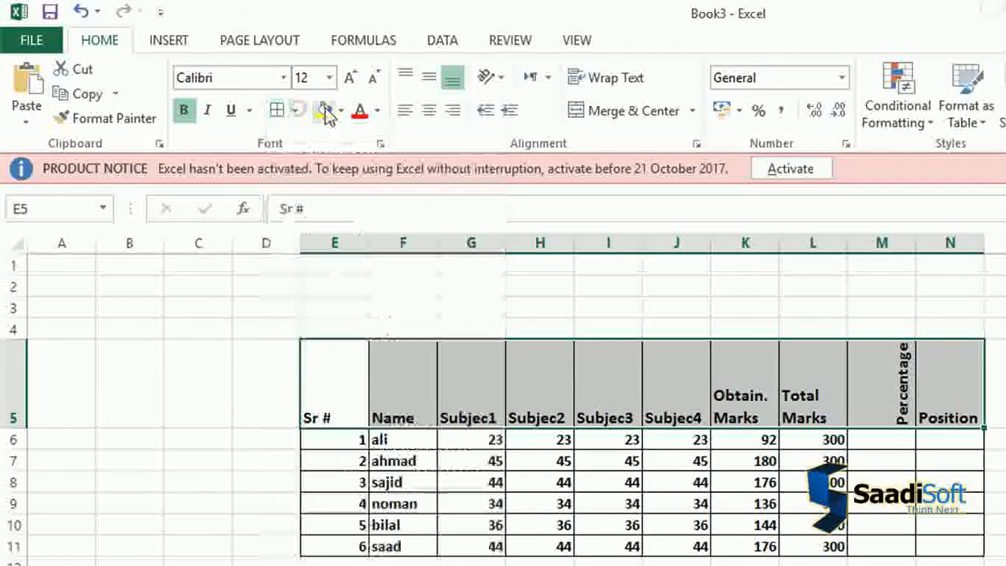
click(429, 113)
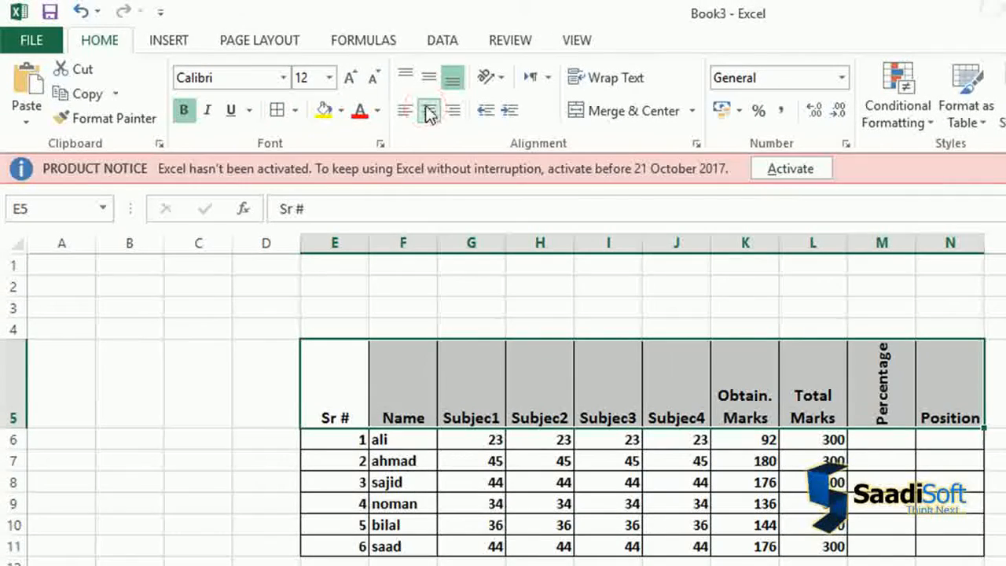
click(428, 79)
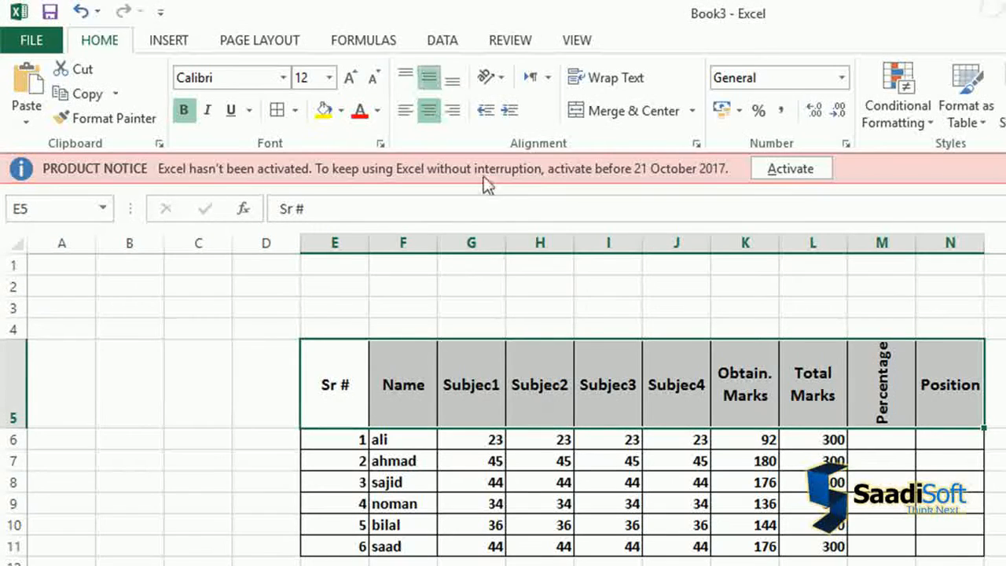
click(994, 439)
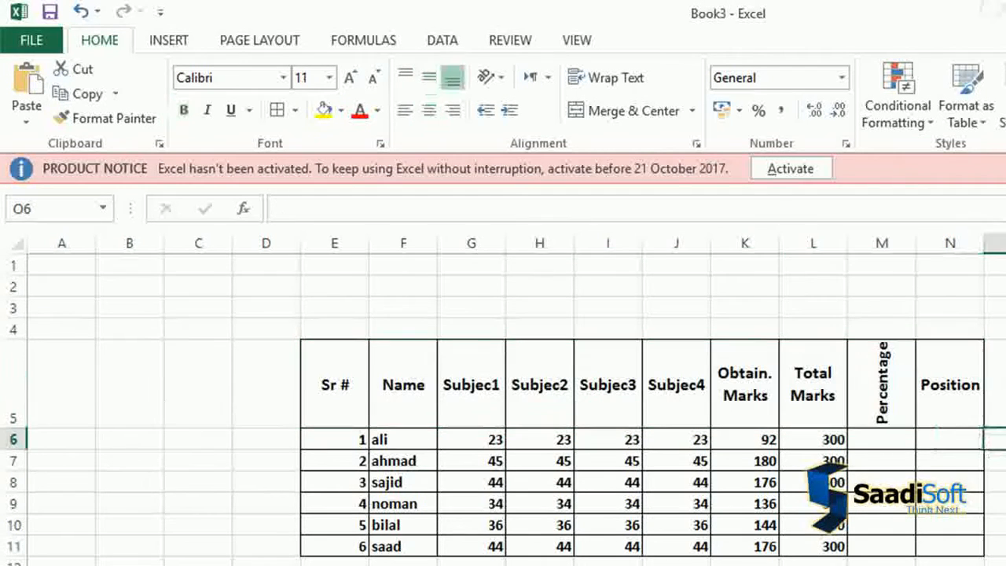
Step: Fill the Sr # column of the table, E5:E11, with light blue
click(457, 364)
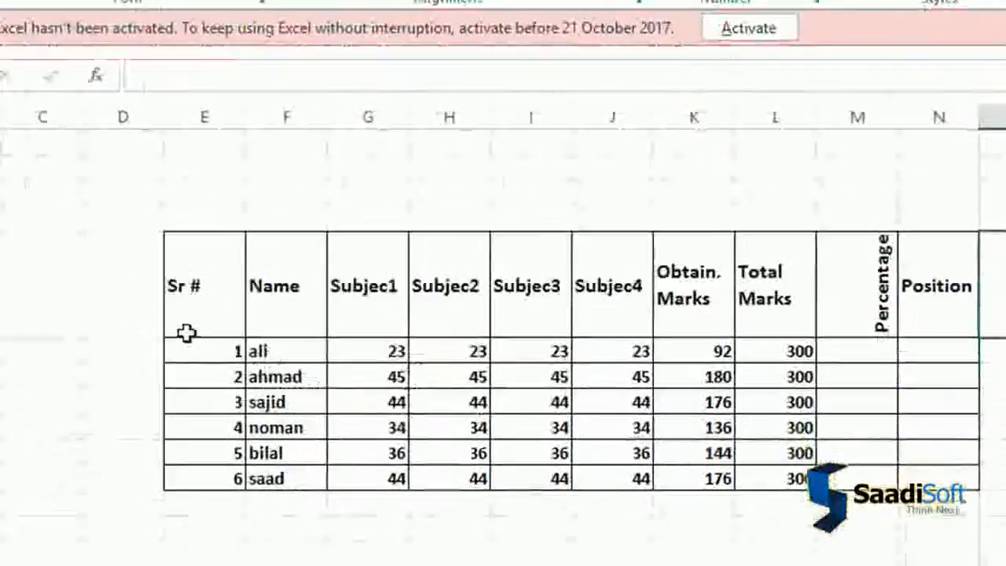
click(334, 397)
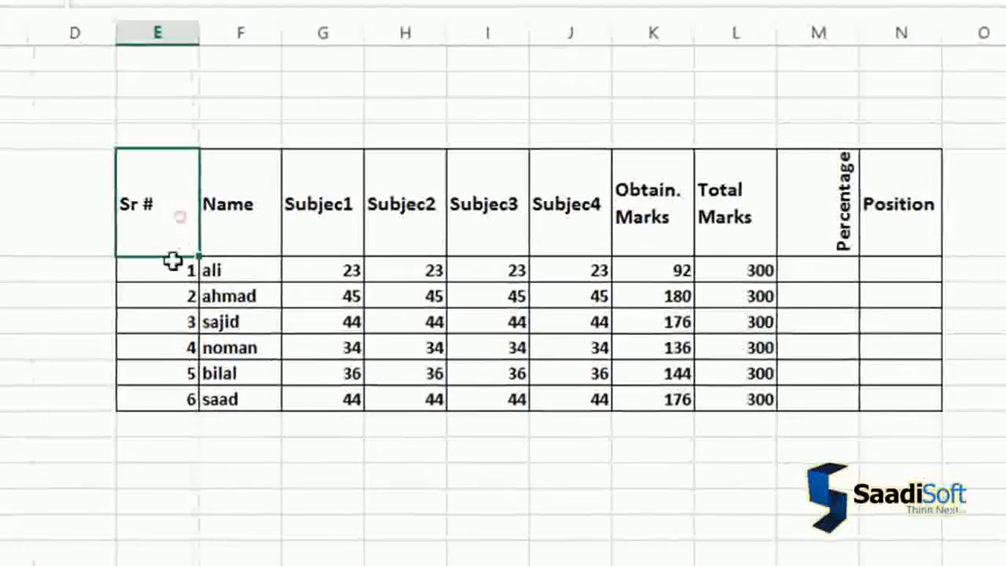
drag(103, 208, 84, 403)
drag(164, 387, 163, 385)
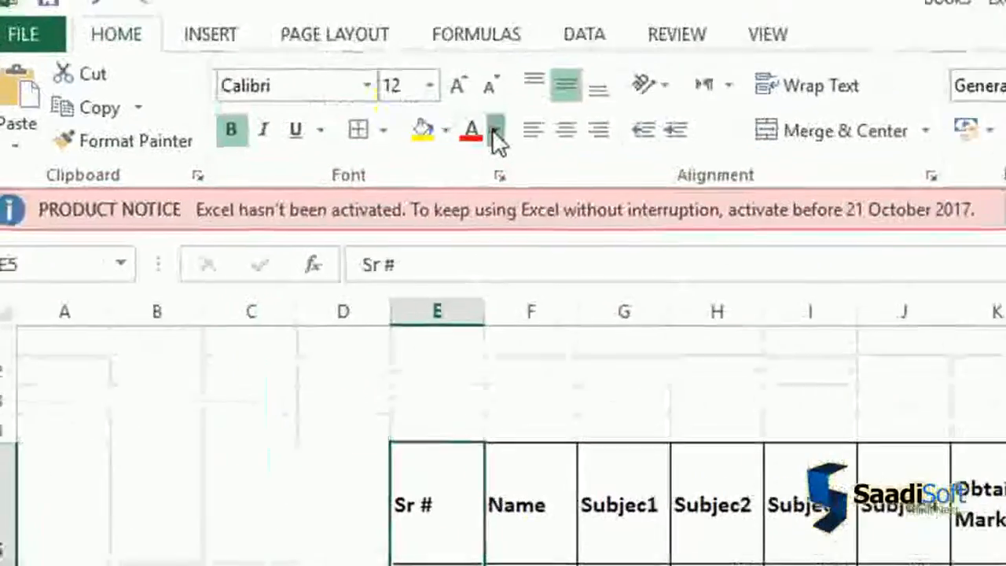
click(496, 133)
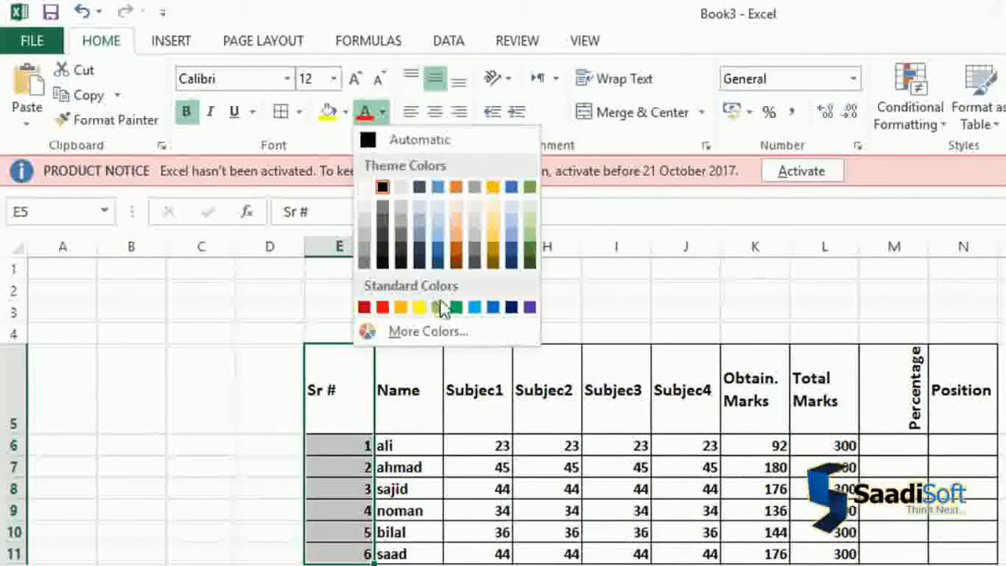
click(347, 114)
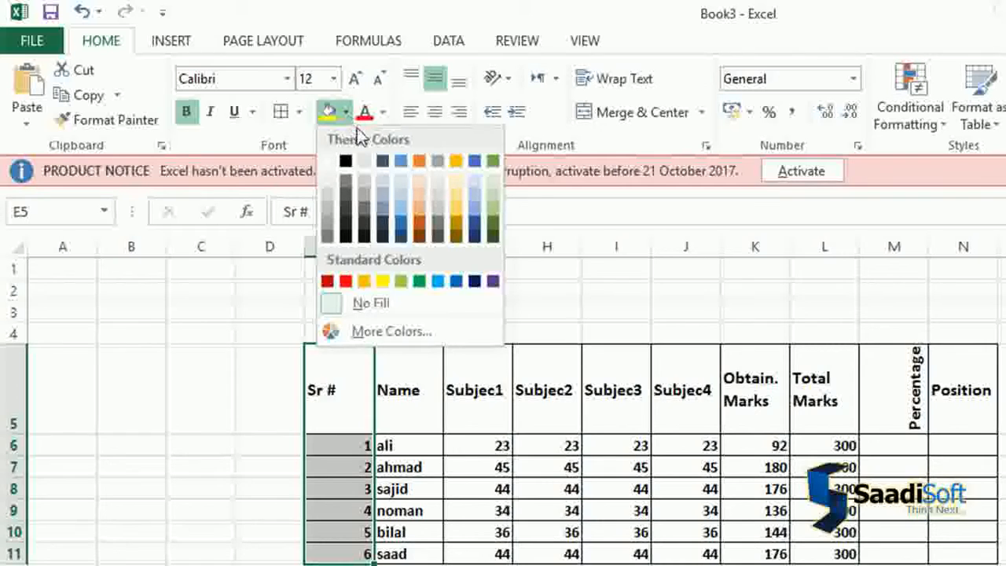
click(400, 213)
Step: Fill the Name column of the table, F5:F11, with the lightest orange theme shade
click(393, 366)
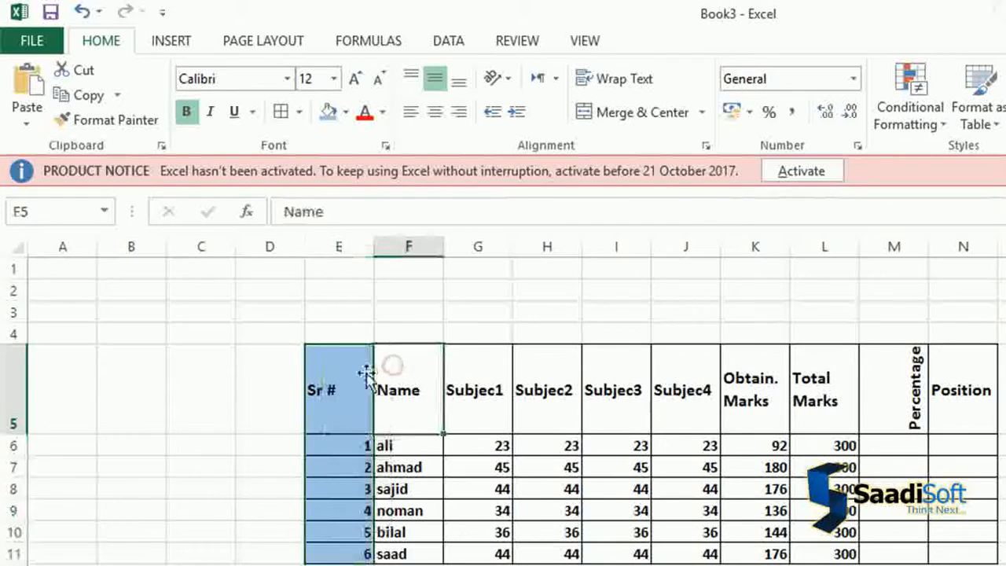
click(354, 371)
click(397, 386)
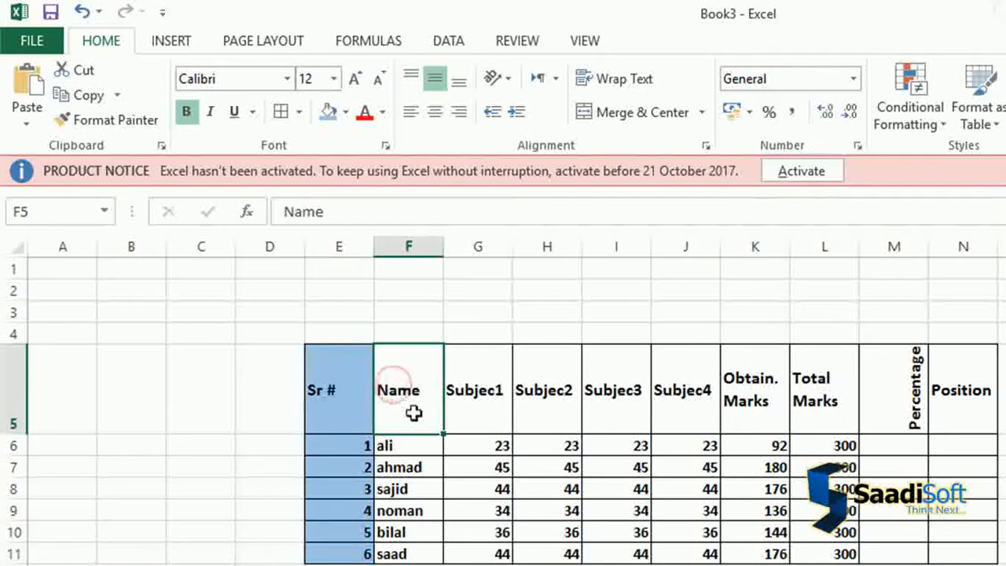
drag(414, 413, 409, 553)
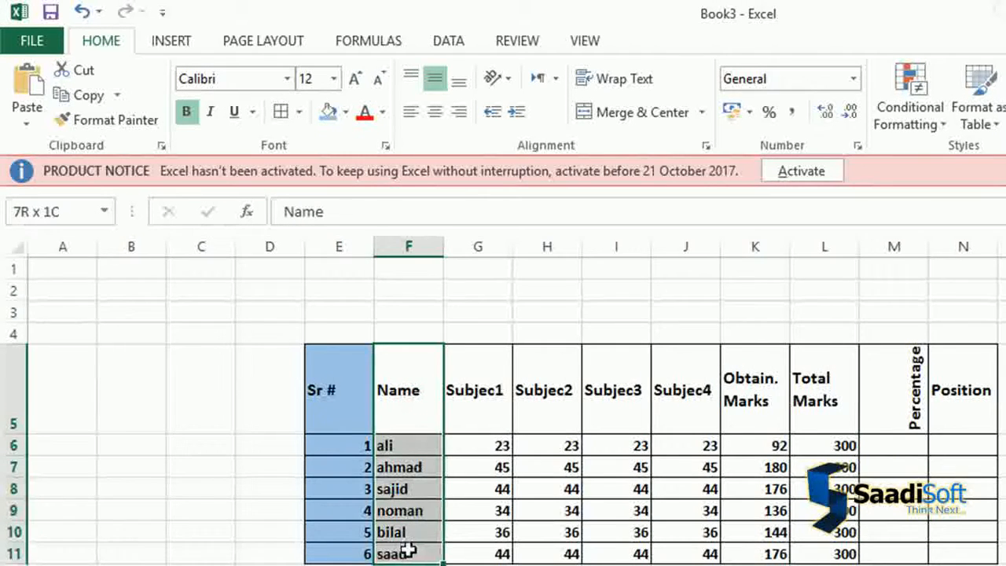
click(345, 112)
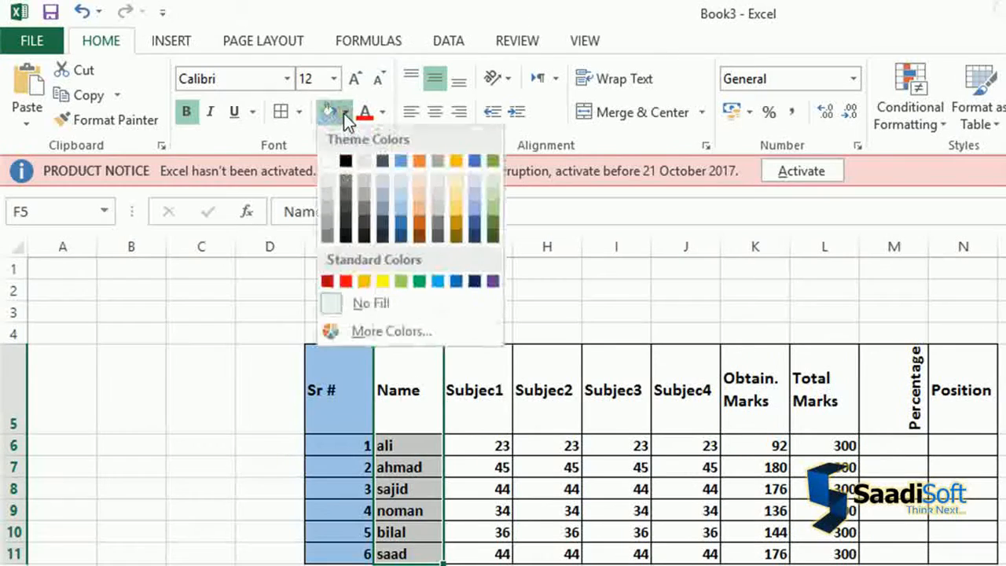
click(416, 178)
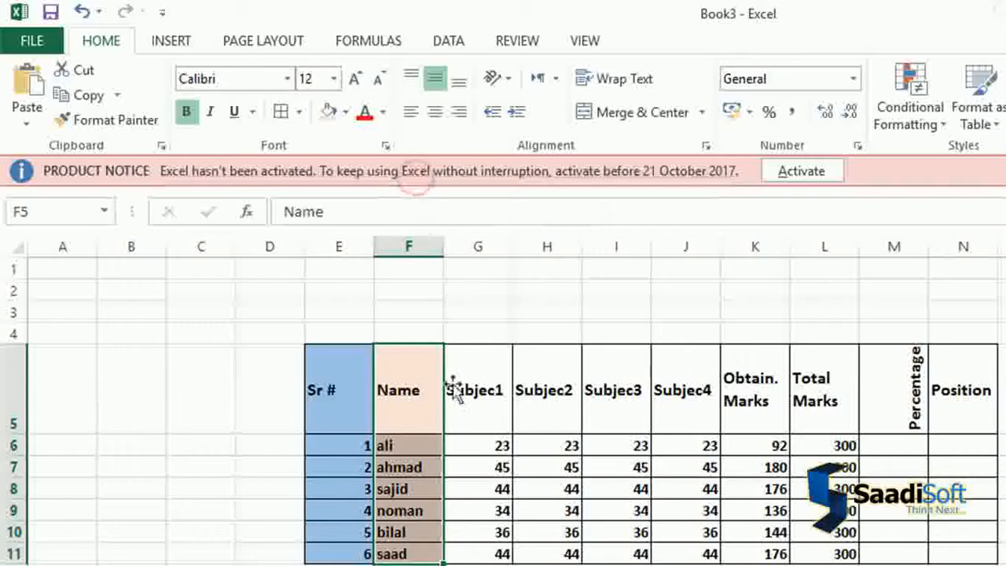
click(425, 447)
key(Up)
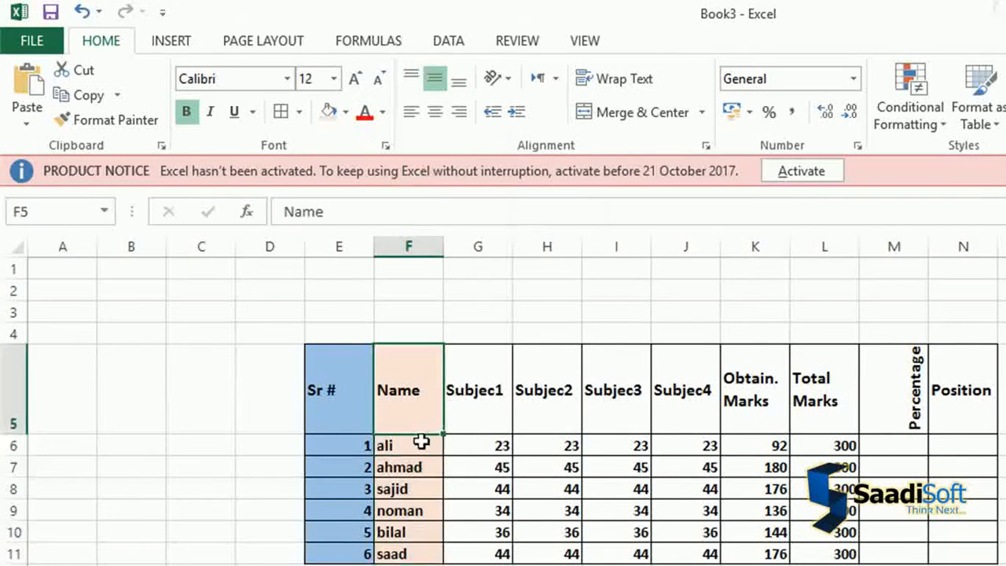
Step: Fill the first student's row from Name to Total Marks, F6:L6, with a medium orange theme shade
drag(422, 443, 825, 440)
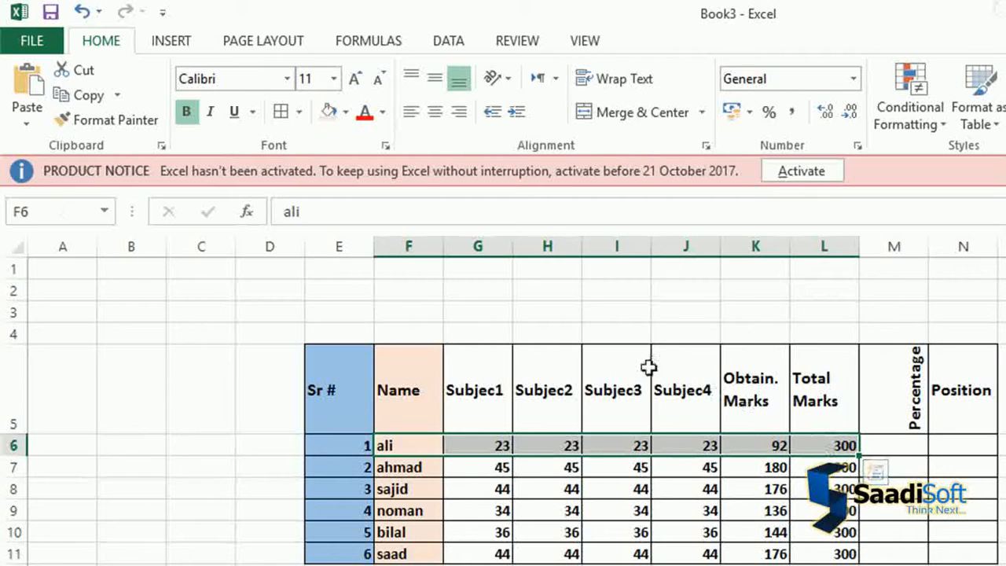
click(346, 112)
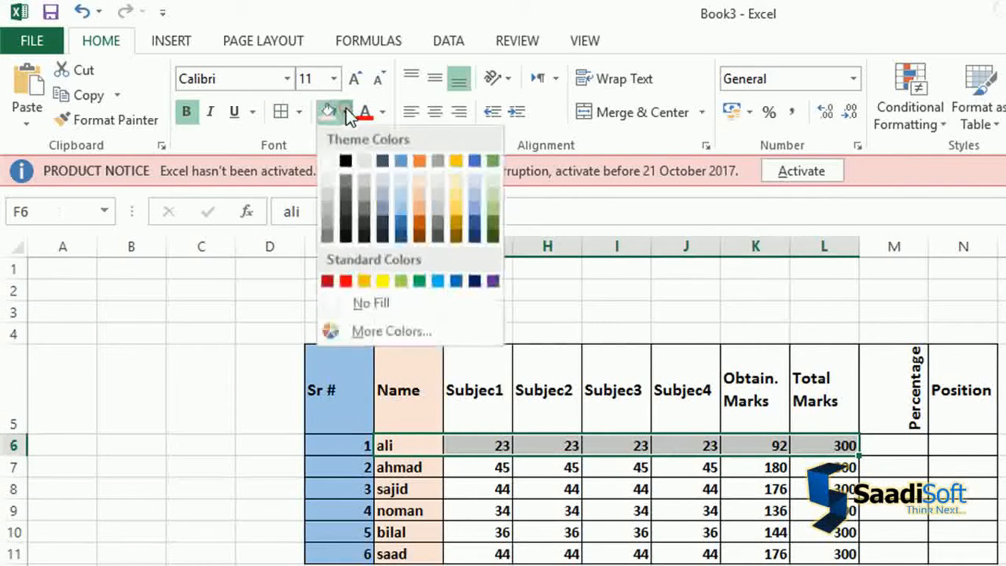
click(418, 211)
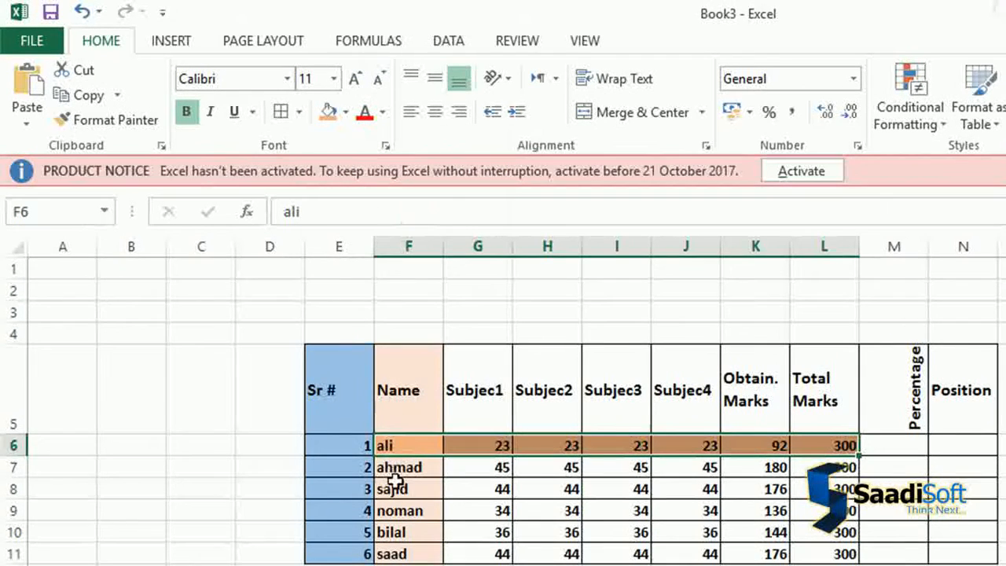
Step: Fill the third student's row from Name to Total Marks, F8:L8, with the darkest orange theme shade
drag(395, 481, 849, 491)
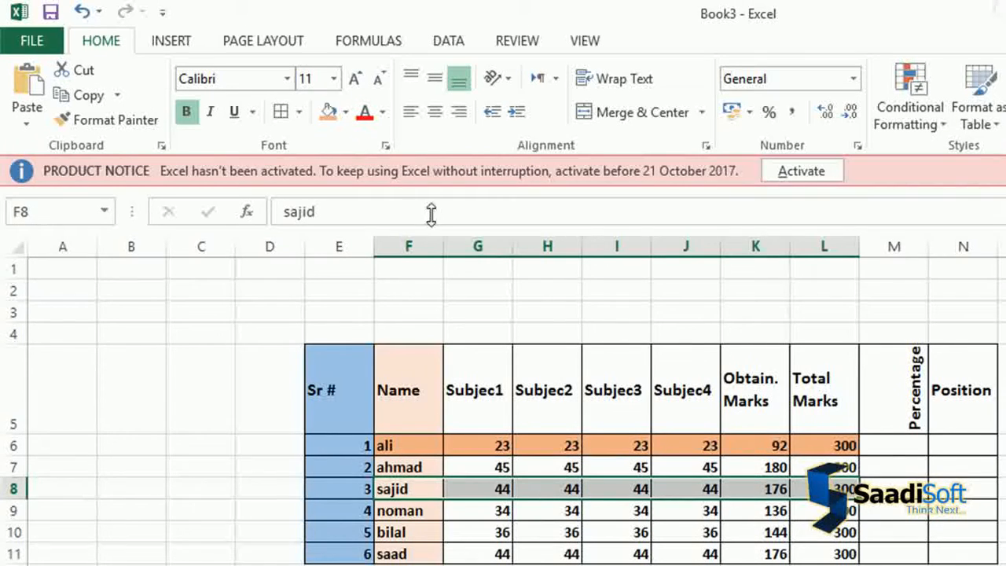
click(345, 111)
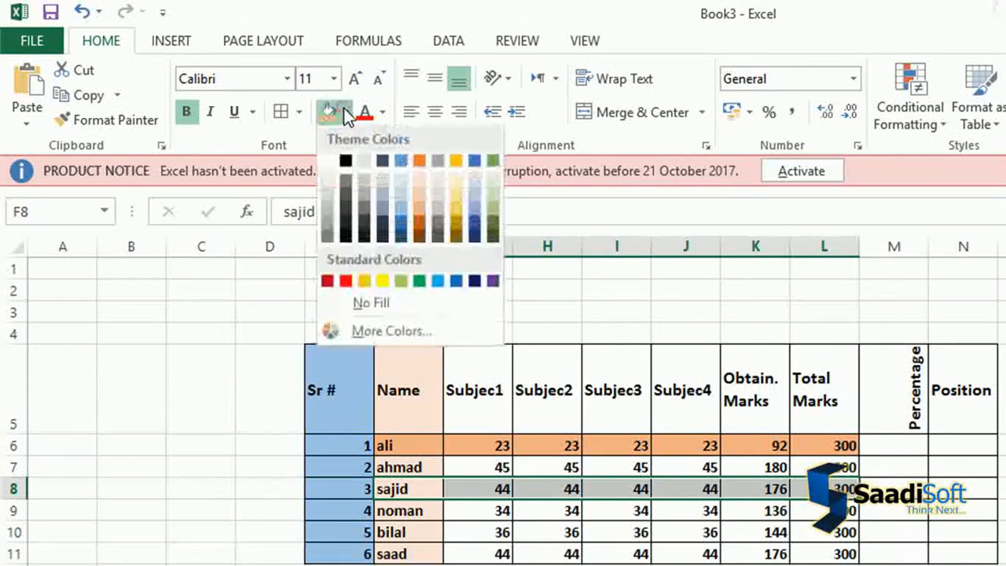
click(429, 240)
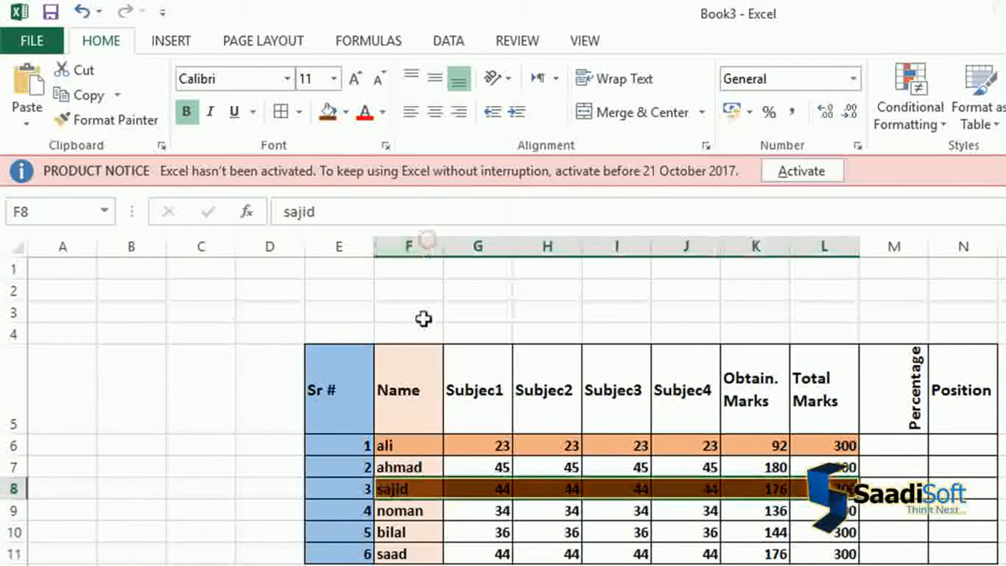
Step: Fill the fifth student's row from Name to Total Marks, F10:L10, with the medium orange theme shade used for the first student
click(404, 510)
click(407, 535)
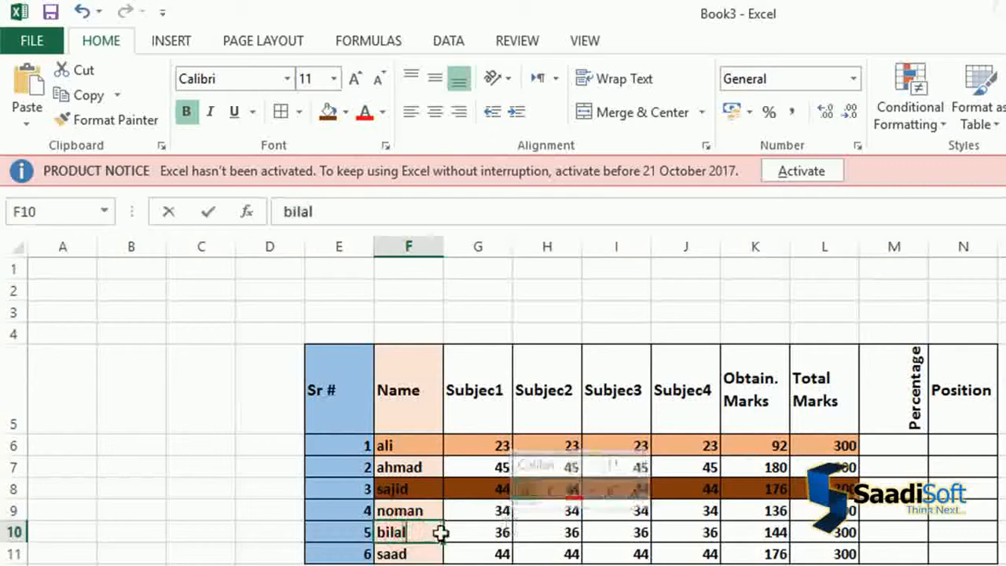
double_click(431, 527)
click(430, 511)
click(427, 532)
double_click(427, 533)
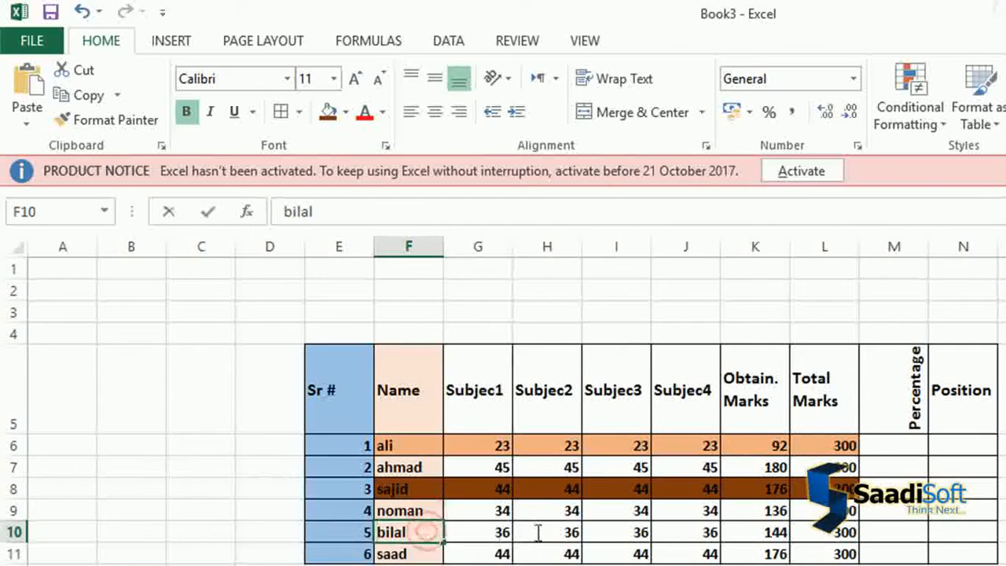
click(420, 511)
drag(417, 533, 840, 537)
click(346, 112)
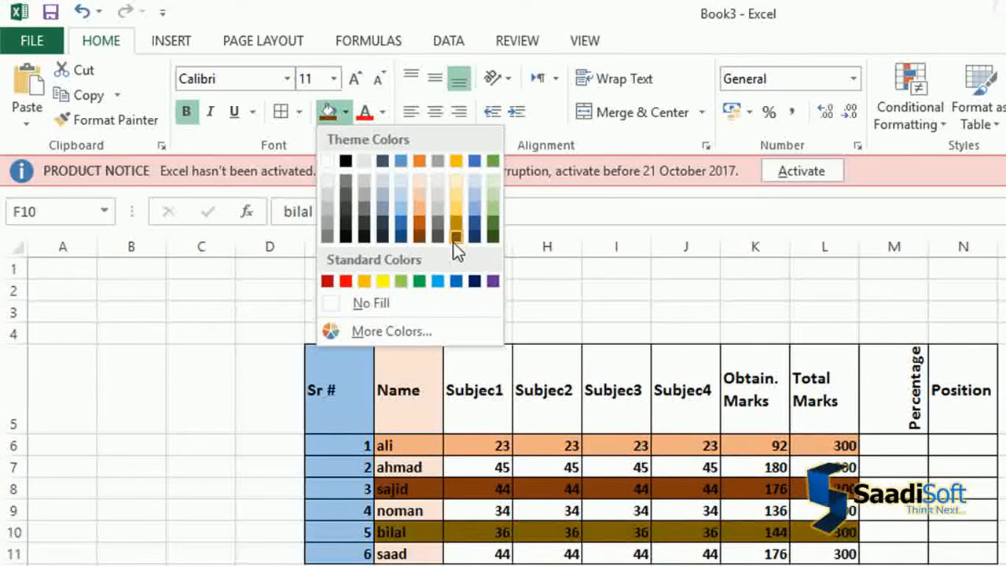
click(424, 210)
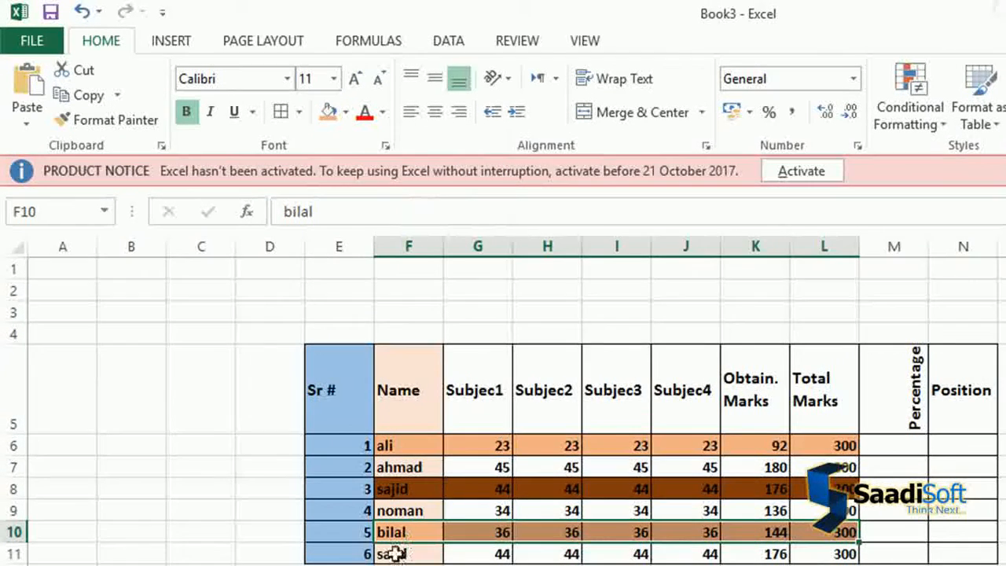
Step: Enter the heading "Result" in cell I2 above the table and make it bold
click(361, 302)
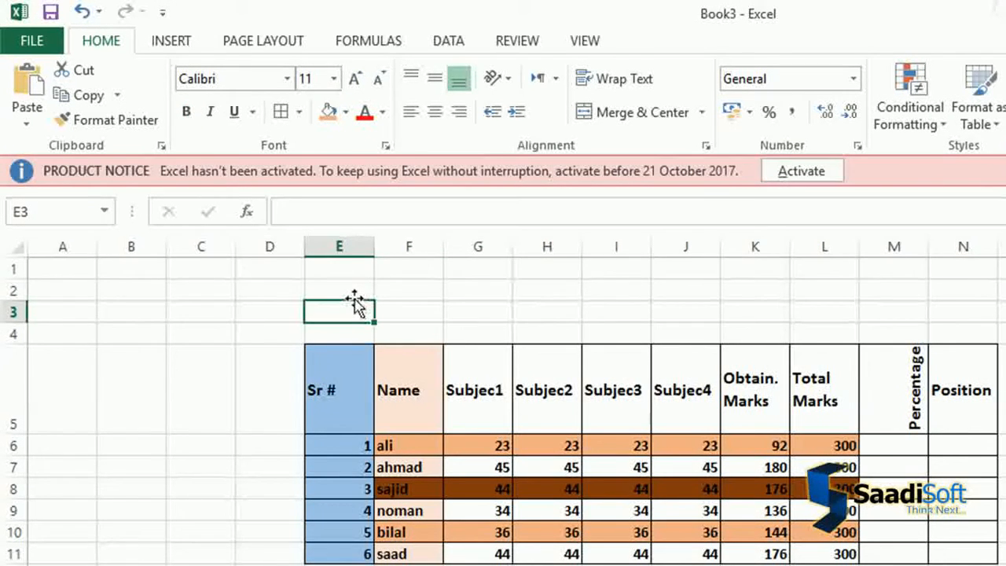
click(568, 294)
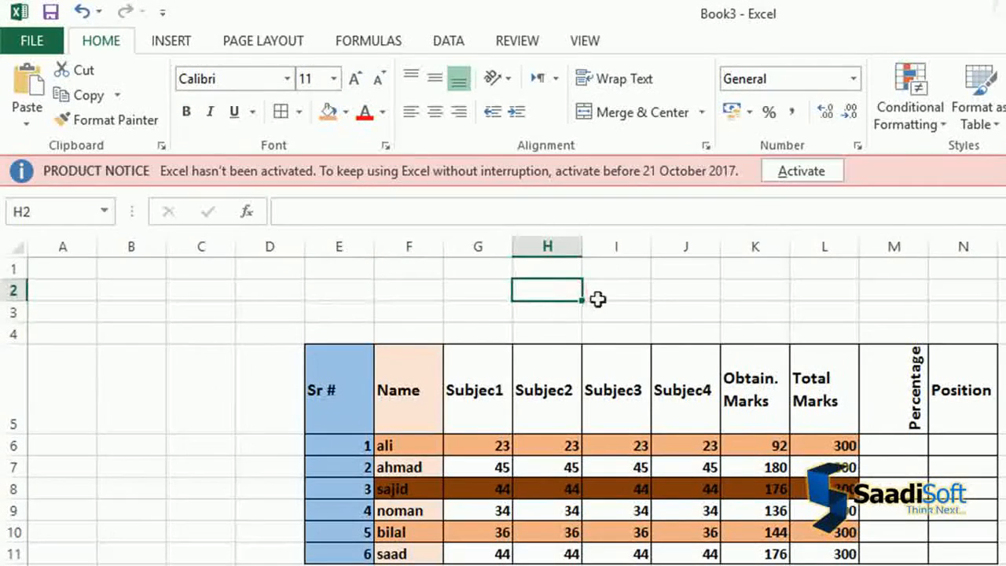
click(600, 292)
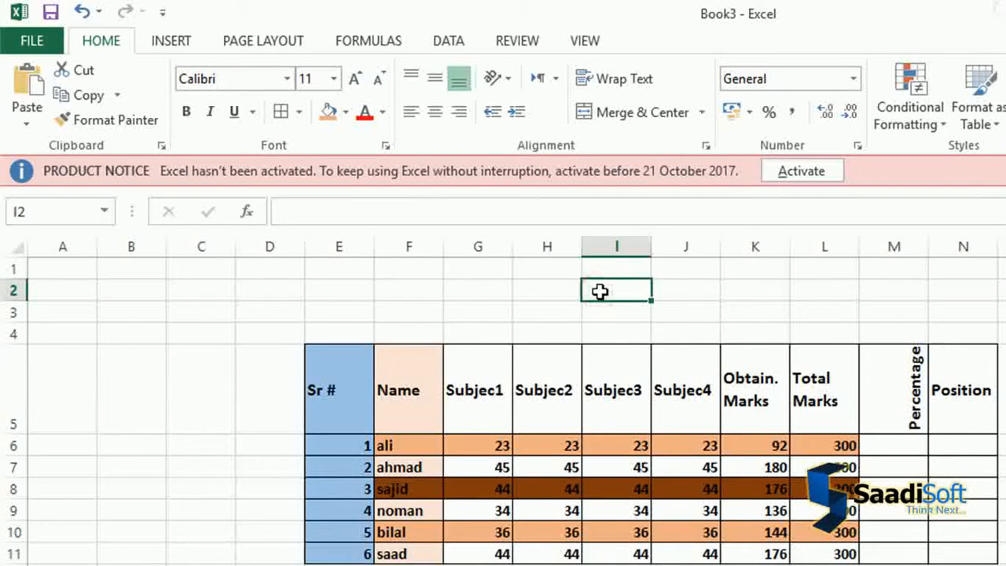
text(Result)
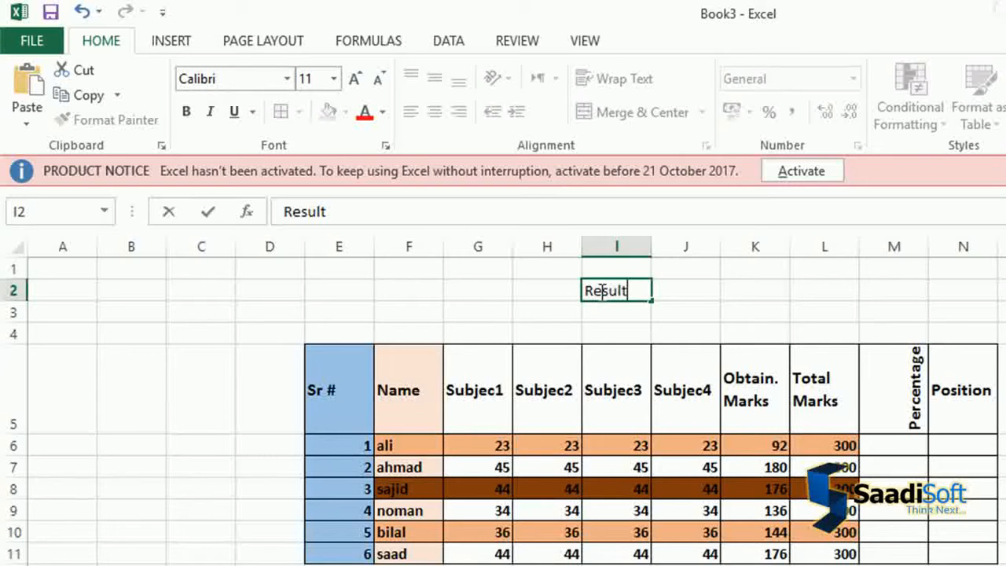
key(ctrl+Return)
click(185, 112)
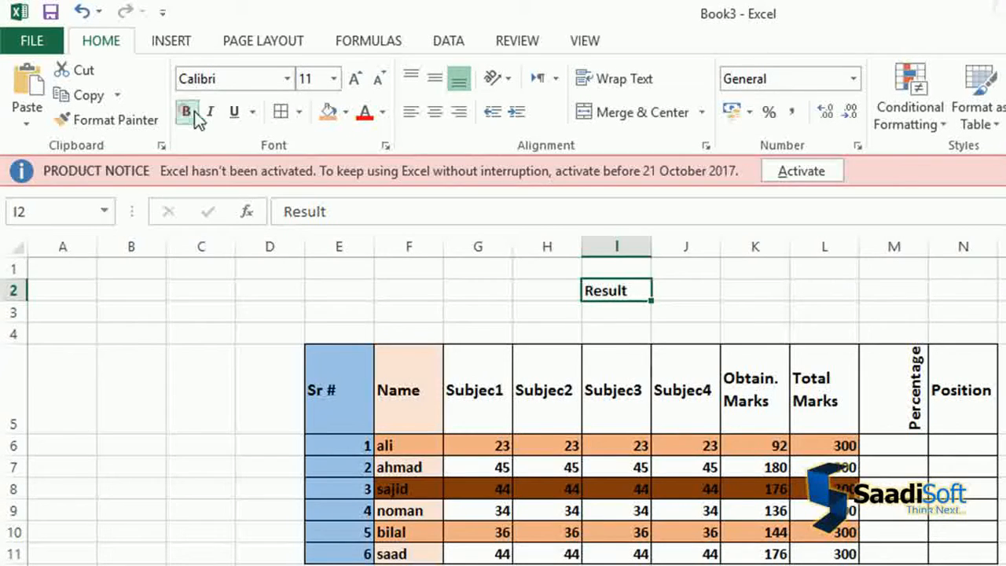
Step: Apply All Borders to the Result heading in I2 and set its font size to 28
click(299, 114)
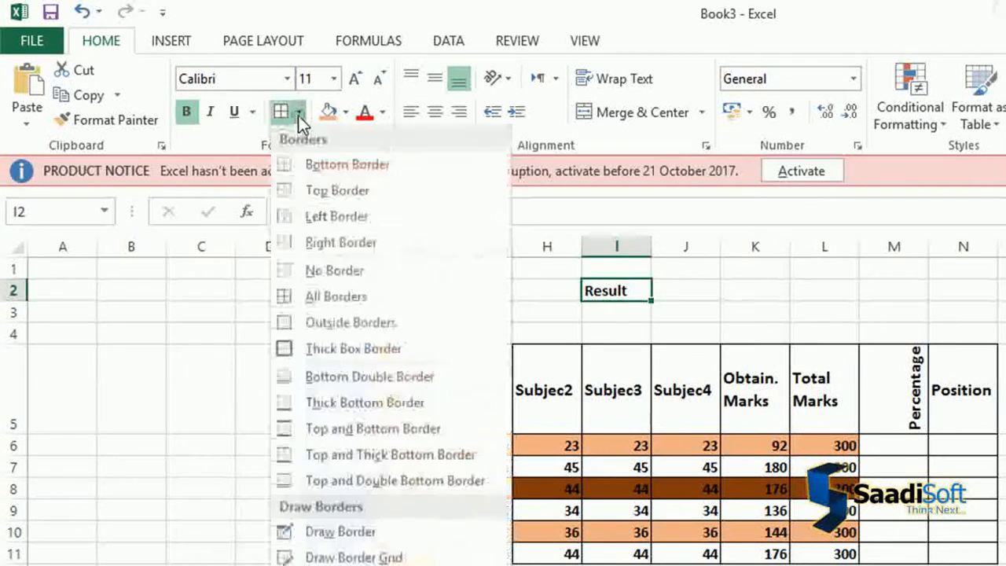
click(306, 298)
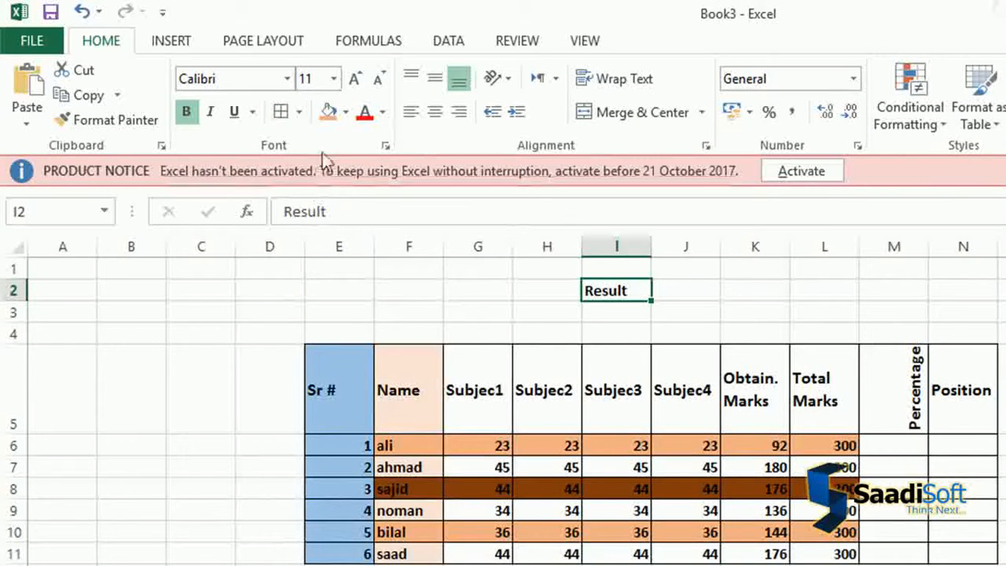
click(337, 79)
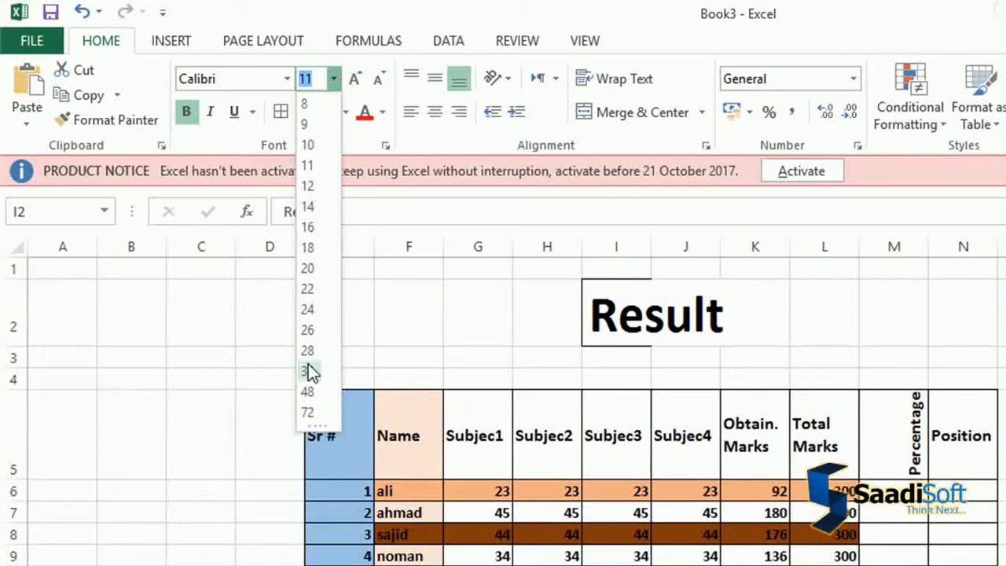
click(309, 351)
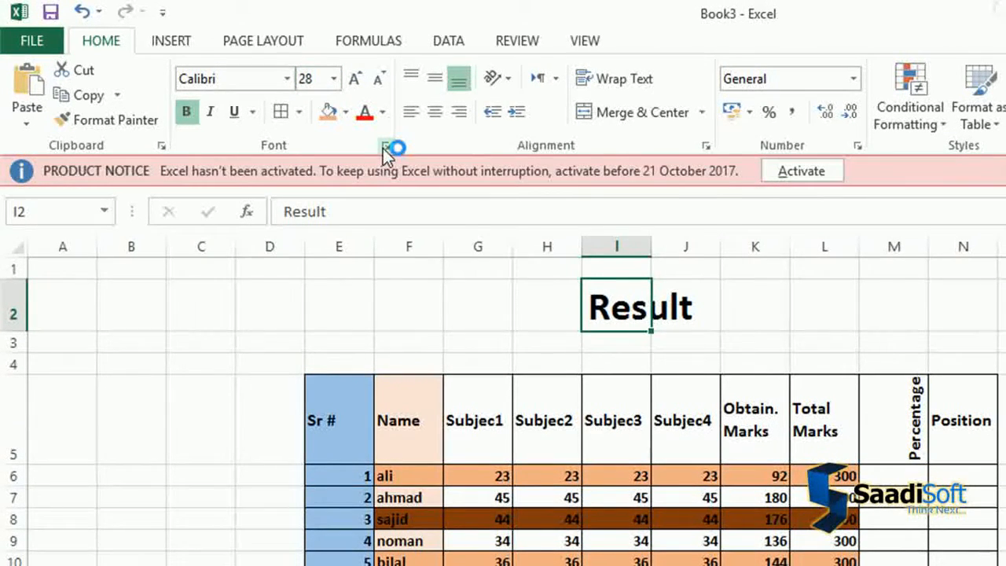
Step: Try middle and center alignment on the Result heading in I2
click(435, 82)
click(441, 107)
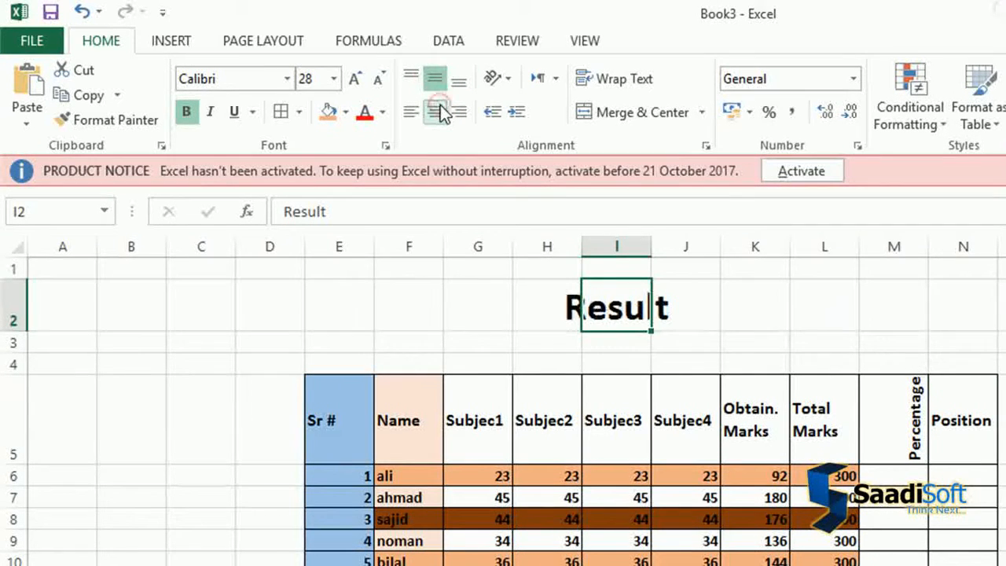
click(440, 86)
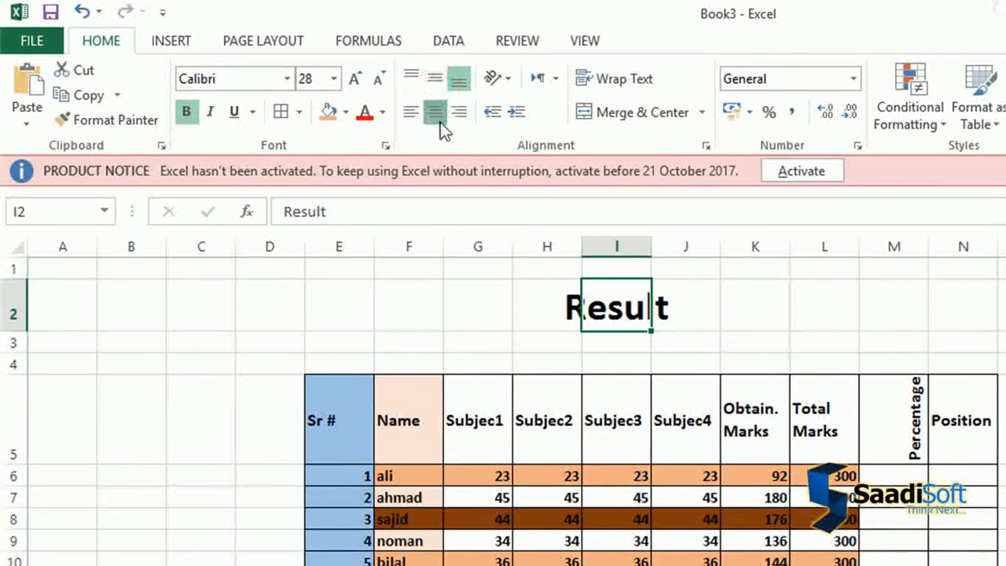
click(438, 117)
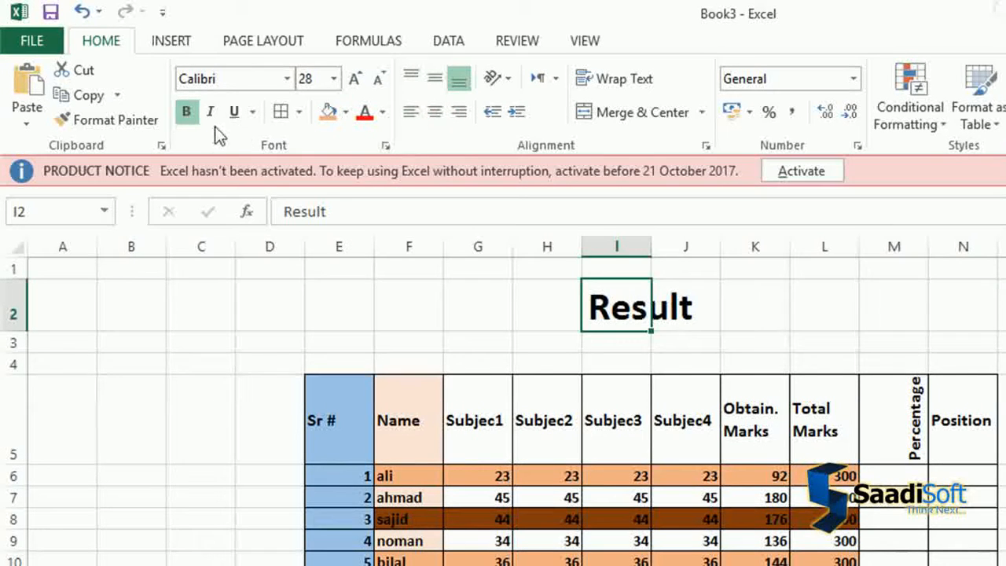
Step: Set the Result heading's font to Algerian and color its text with the standard red
click(288, 79)
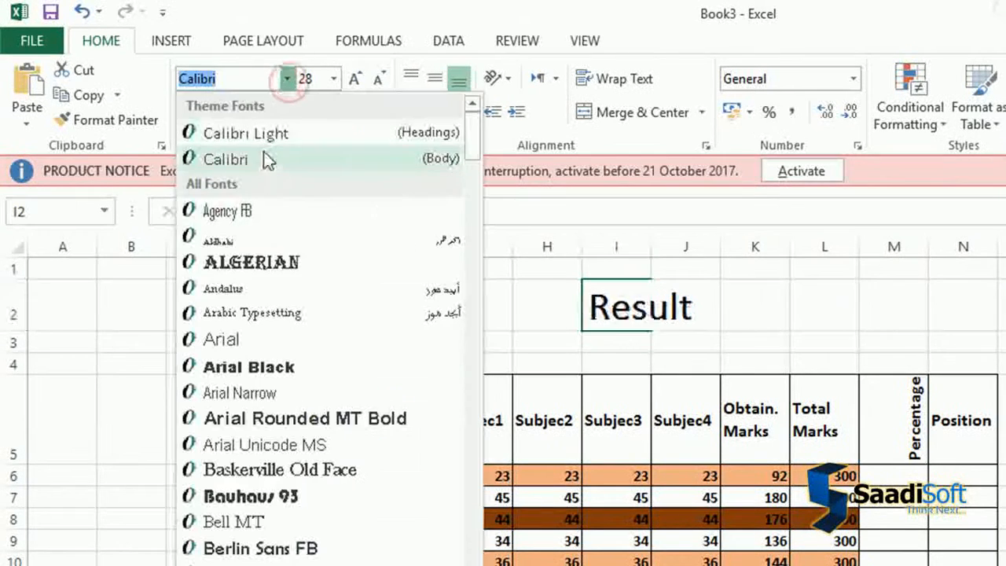
click(280, 264)
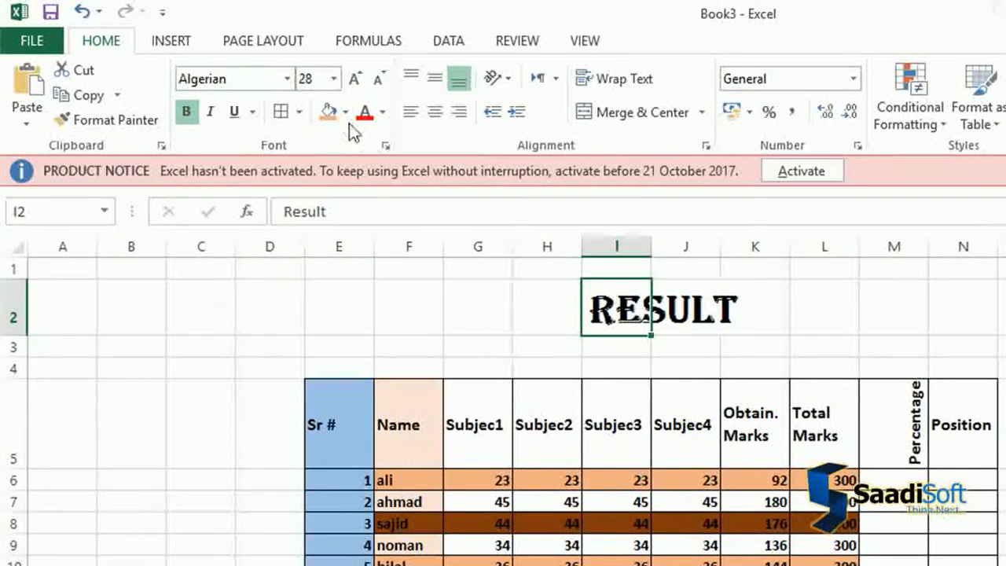
click(385, 110)
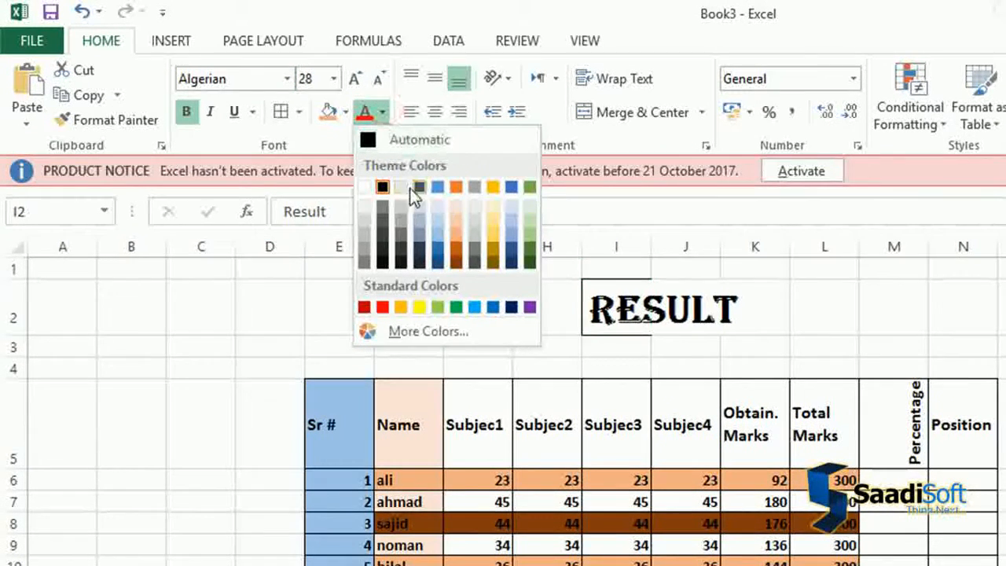
click(383, 307)
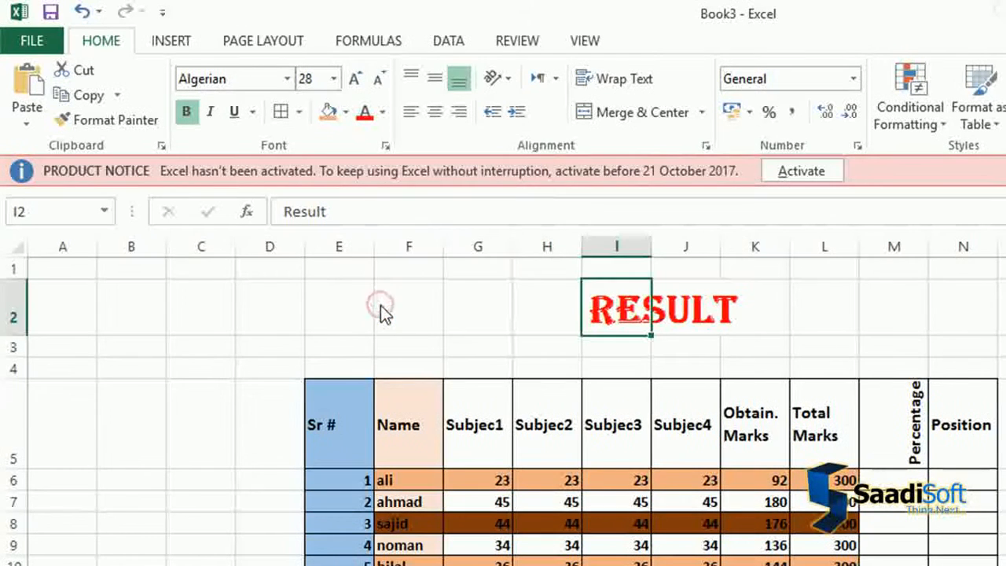
Step: Remove all borders from the Result heading cell I2
click(618, 461)
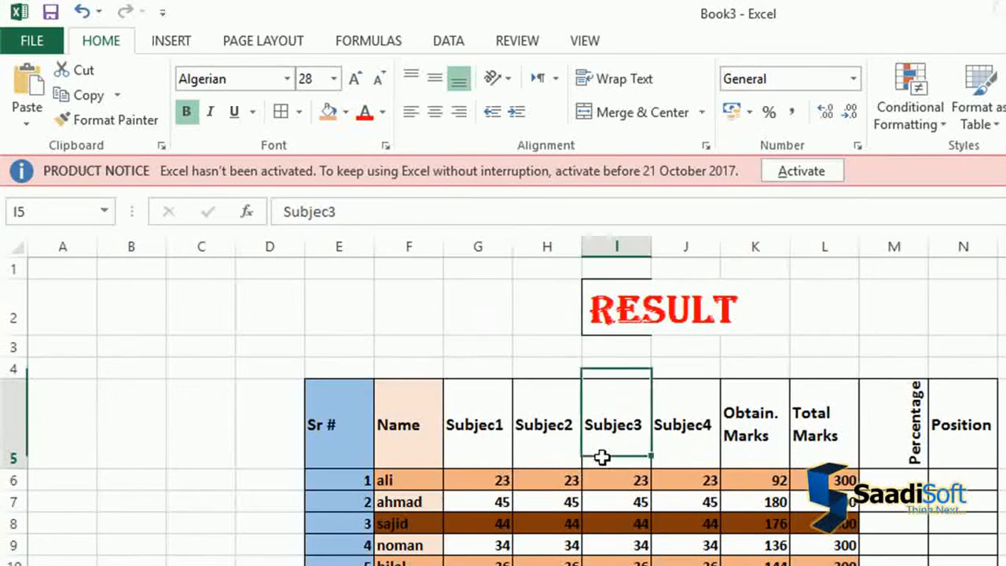
click(676, 318)
click(629, 311)
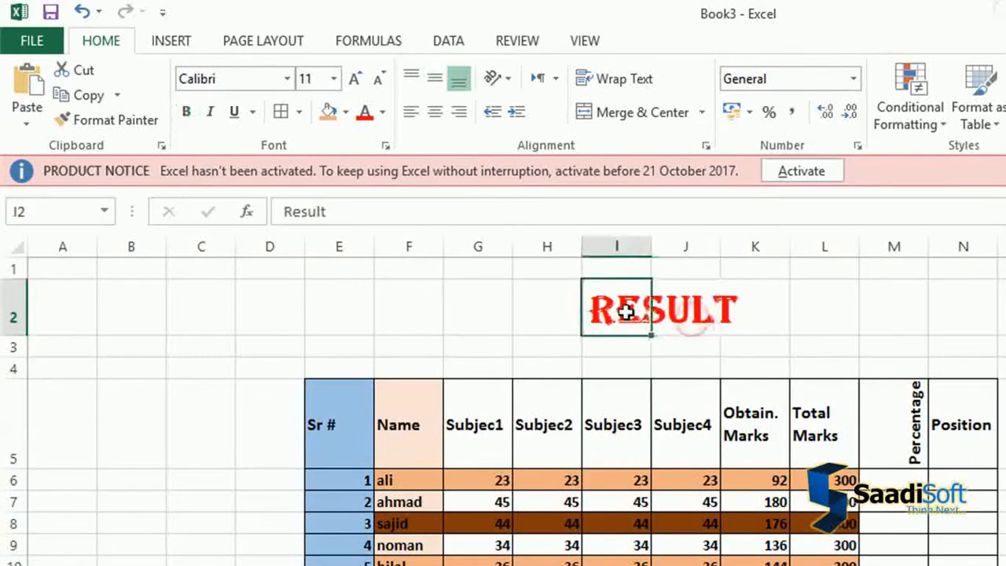
click(281, 114)
click(460, 335)
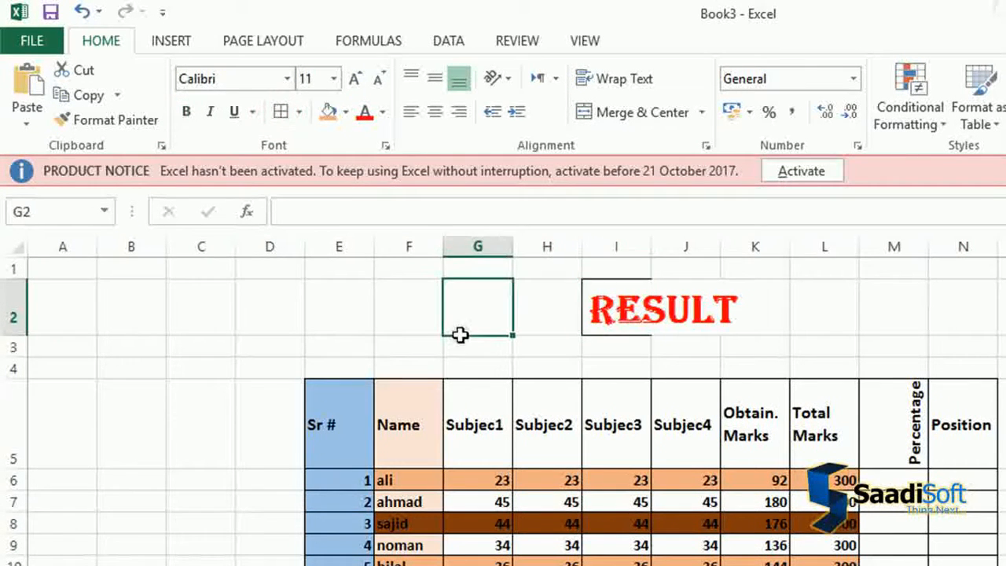
click(618, 314)
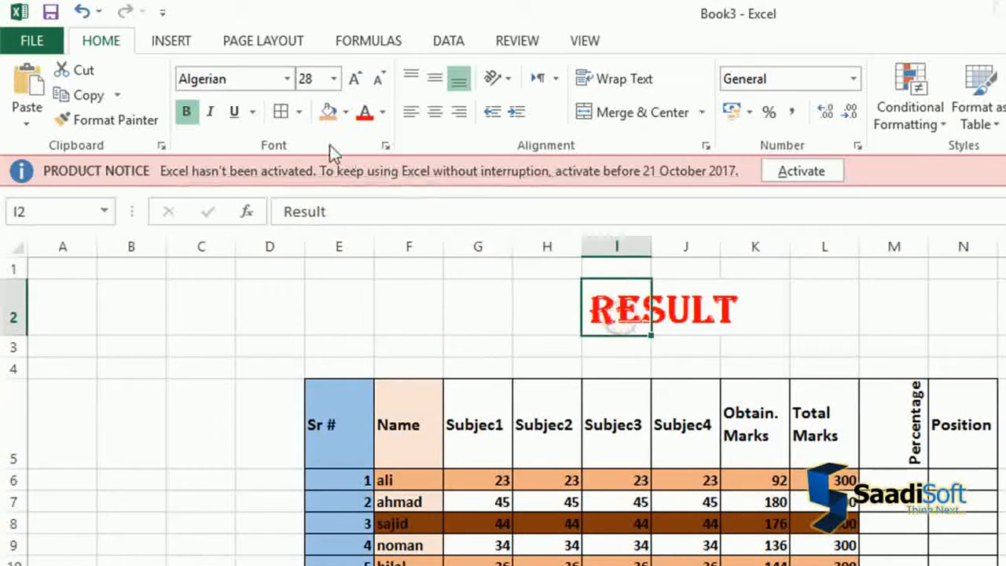
click(299, 112)
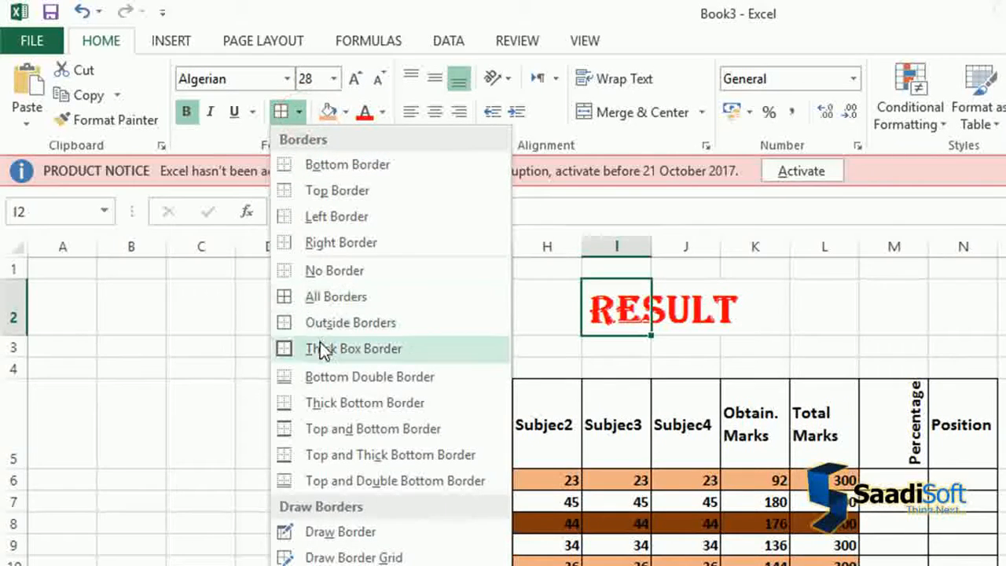
click(318, 272)
click(497, 313)
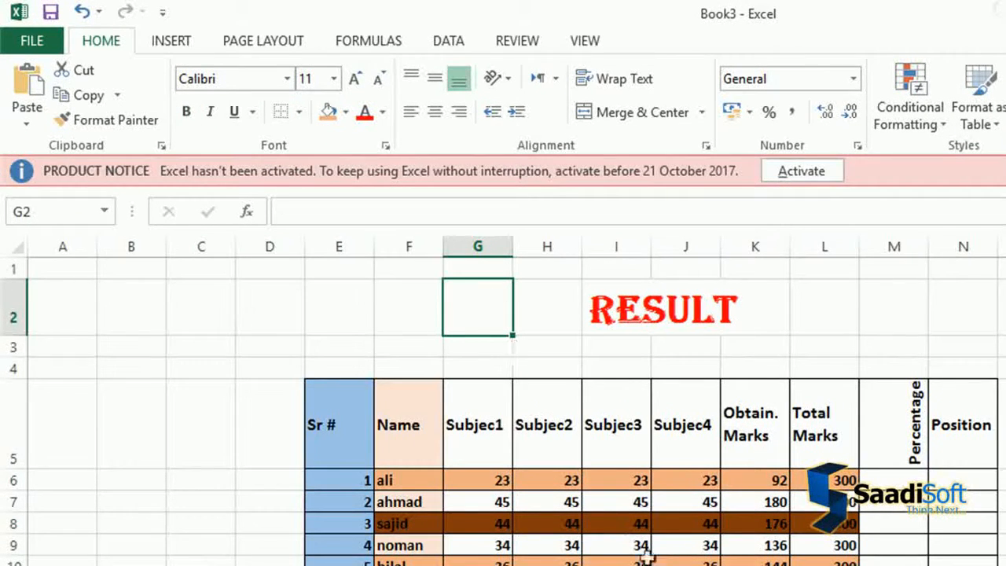
Step: Deselect the table by selecting an empty cell below it and minimize the workbook window
click(825, 565)
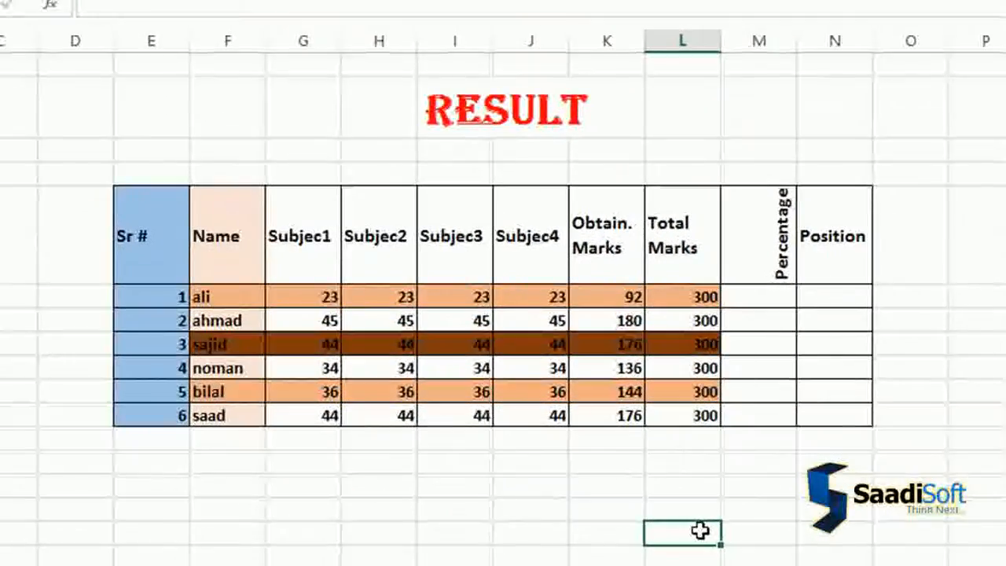
click(551, 440)
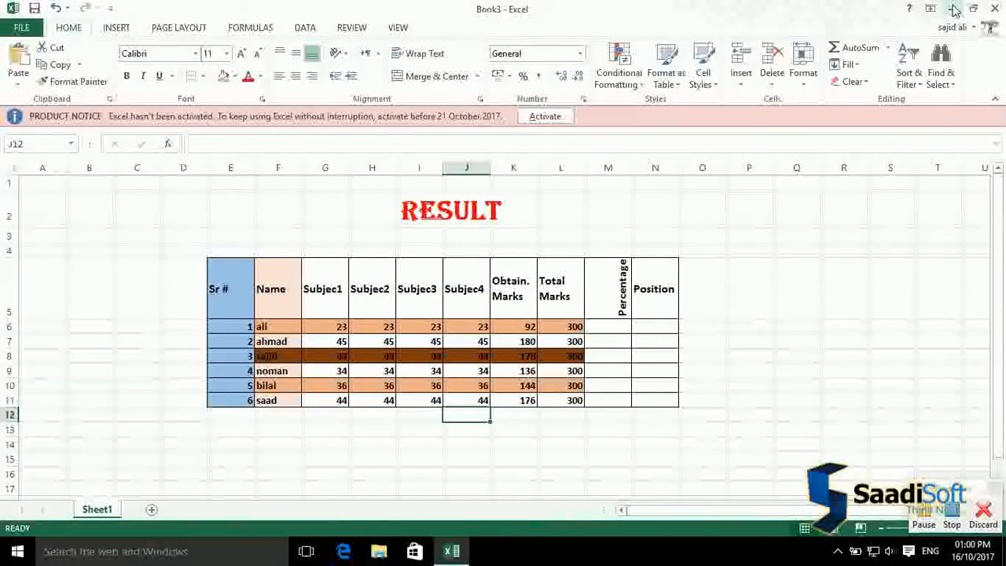
click(953, 9)
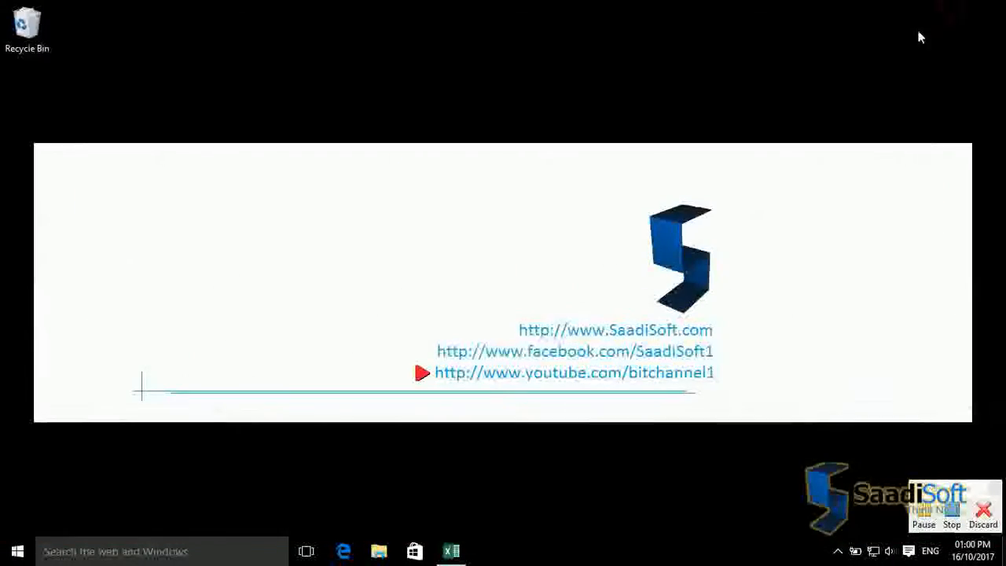